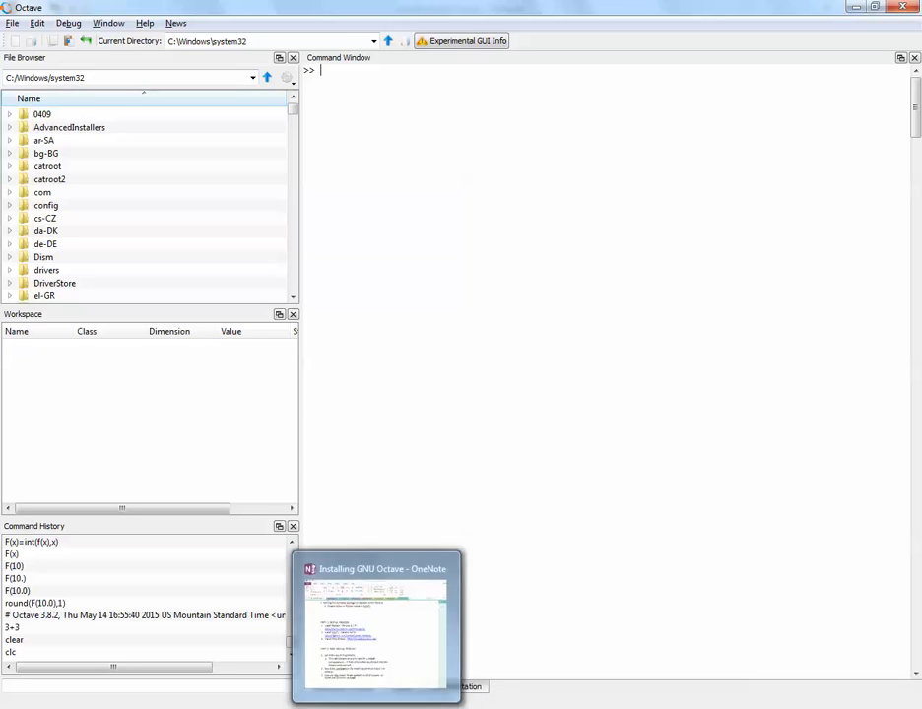
- Switch to the OneNote installation notes and copy the command "pkg install -forge symbolic" from post-install item 3
click(374, 707)
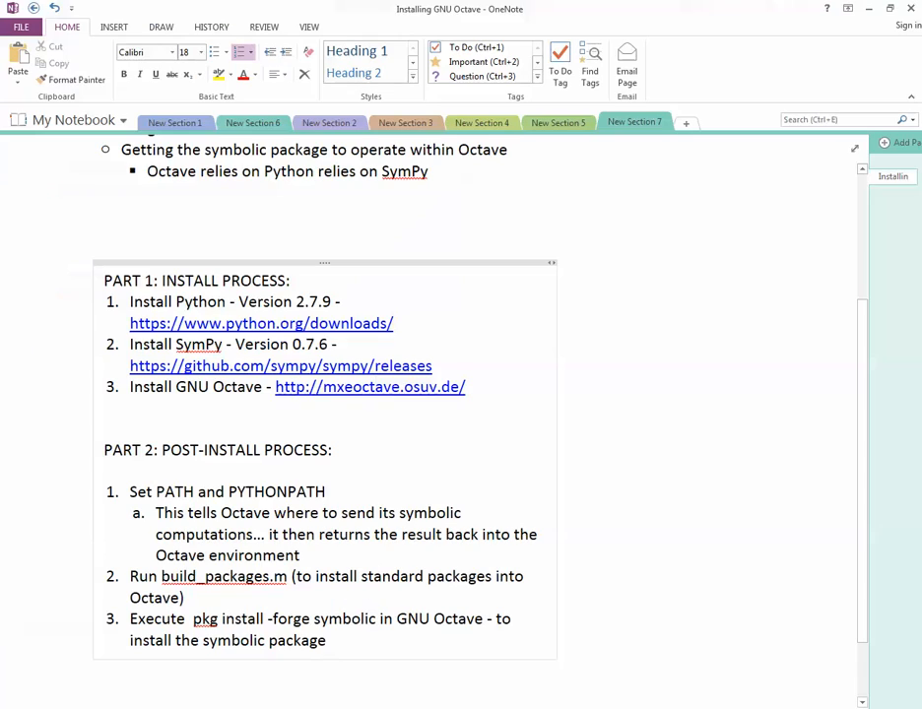
click(600, 489)
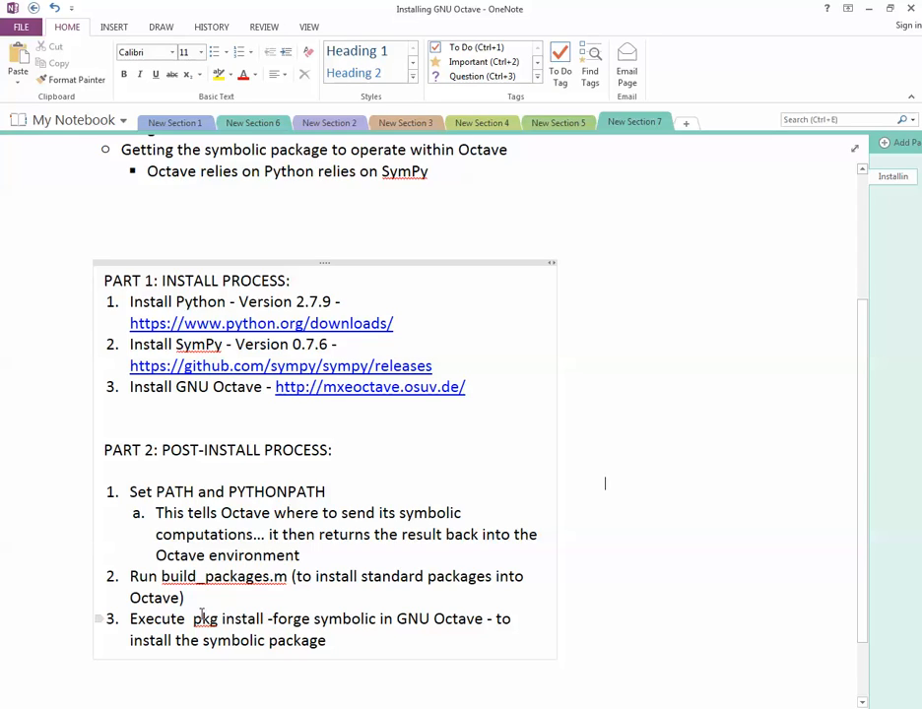
drag(193, 619, 376, 618)
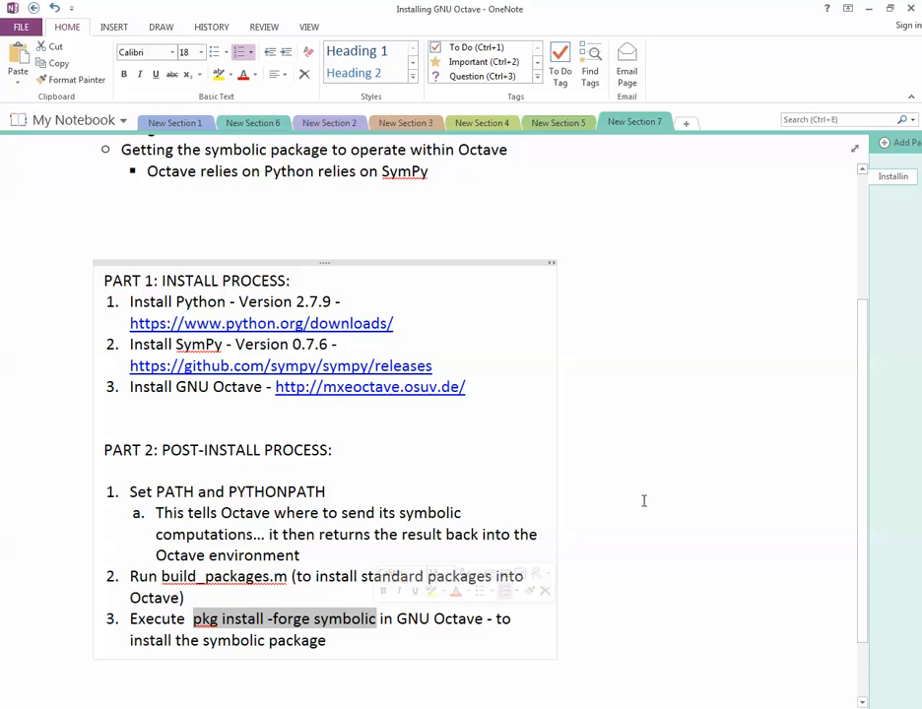
right_click(326, 626)
click(379, 485)
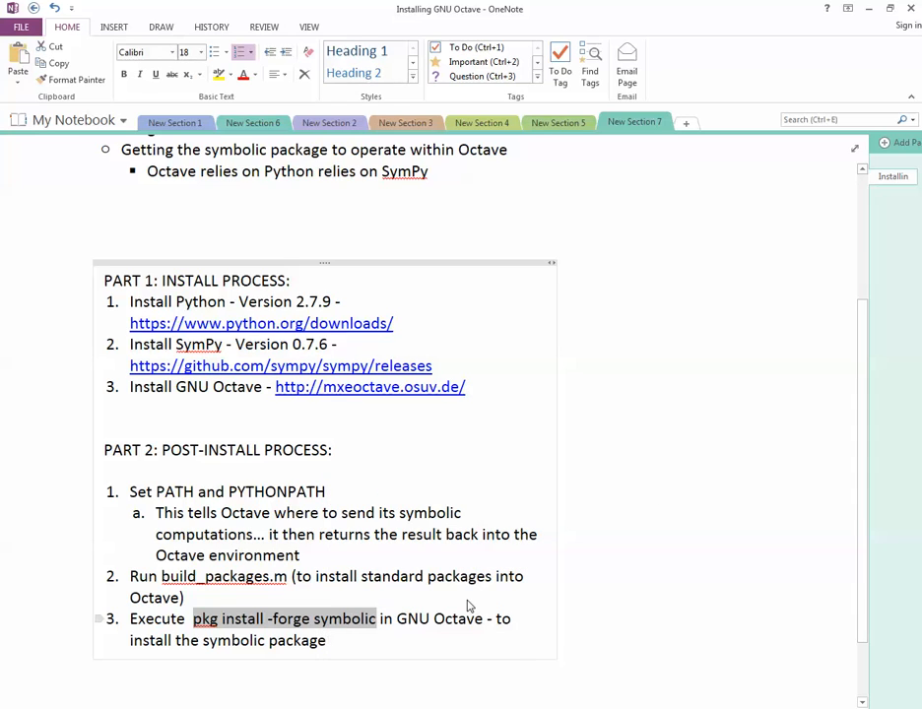
- Switch to Octave and run the copied command "pkg install -forge symbolic" at the prompt
key(alt+Tab)
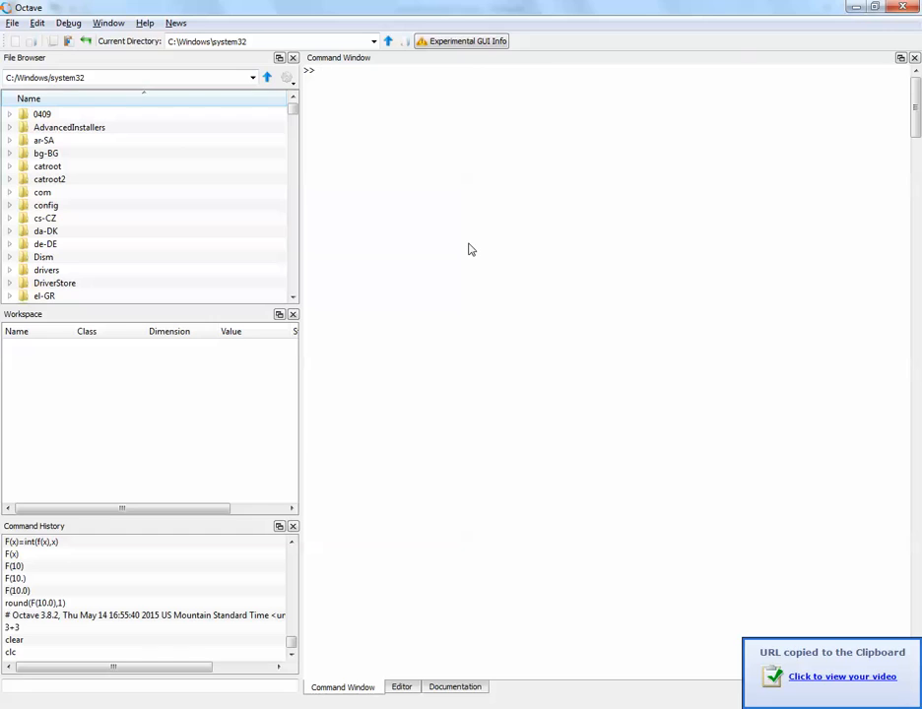
key(ctrl+v)
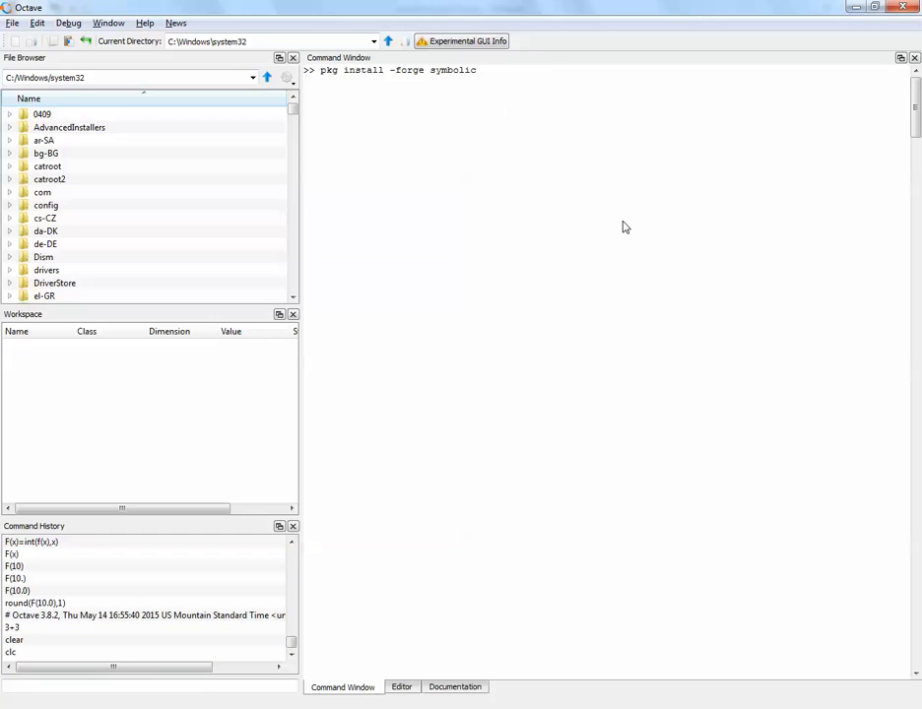
key(Return)
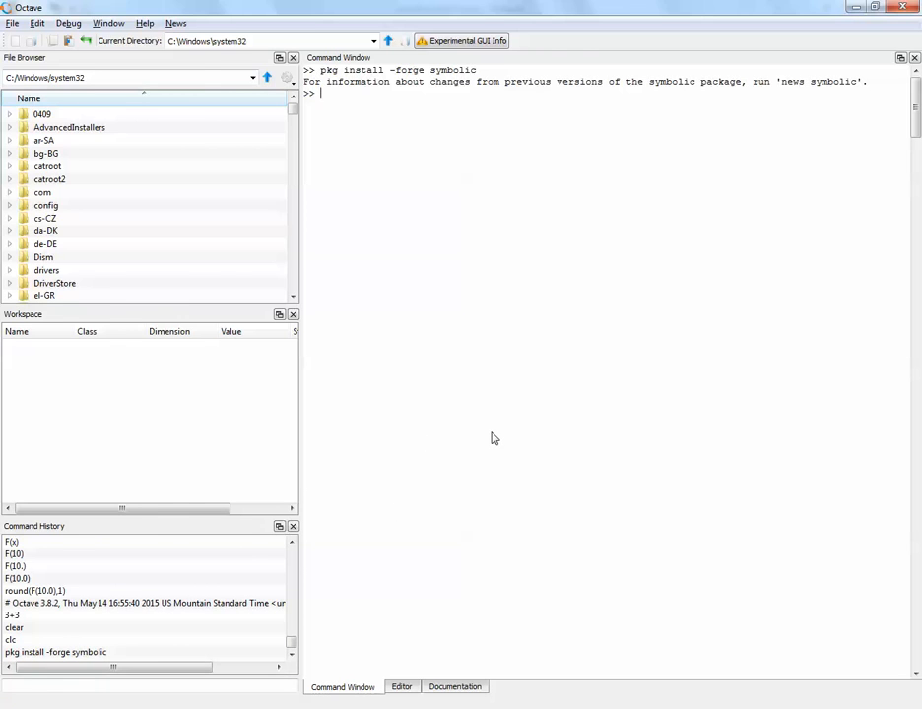
key(alt+Tab)
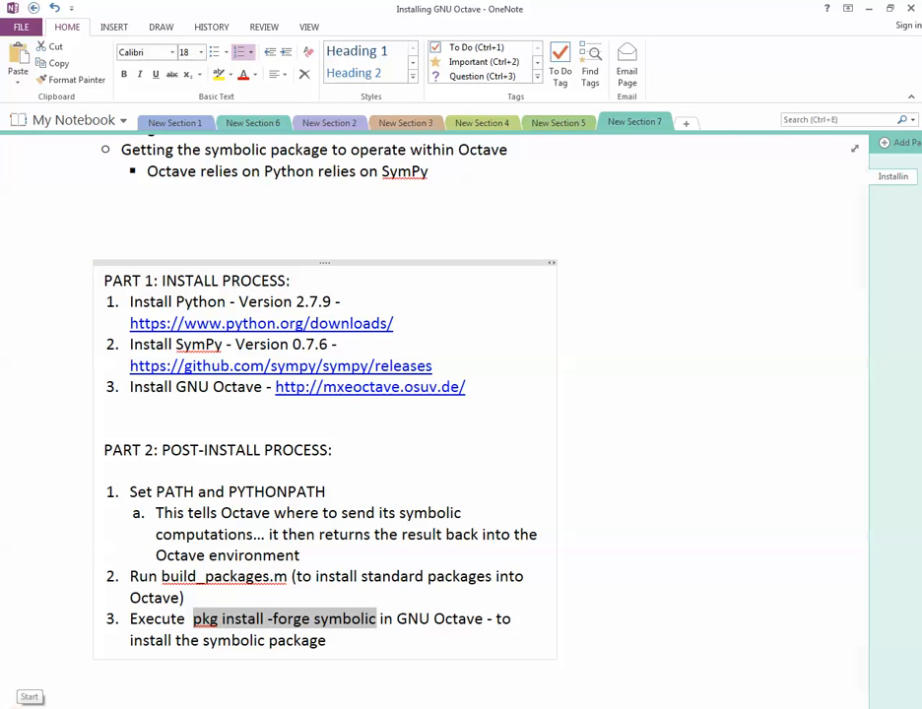
click(4, 705)
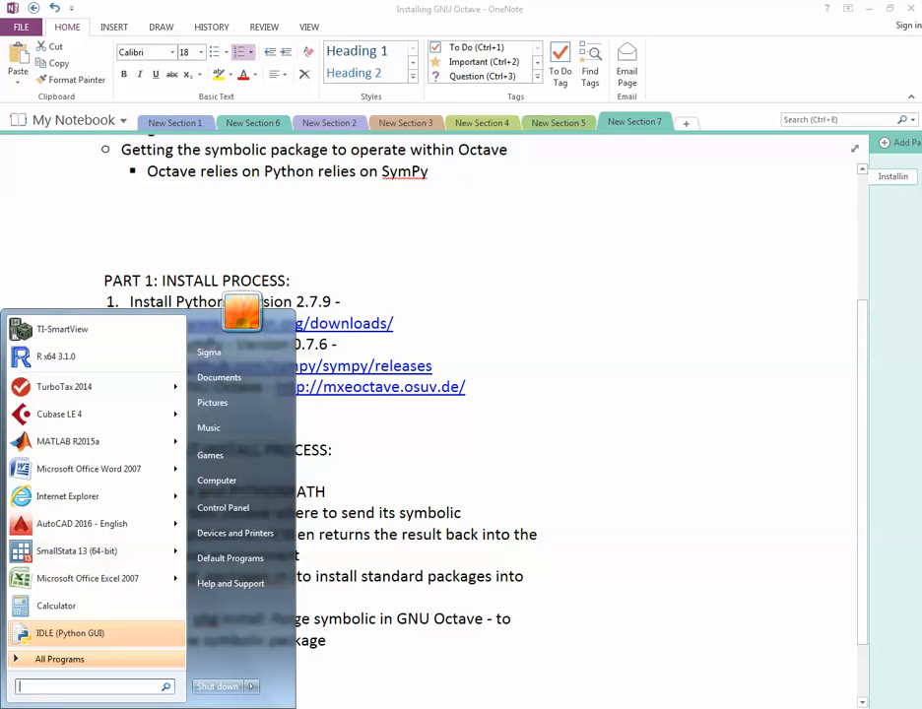
click(217, 480)
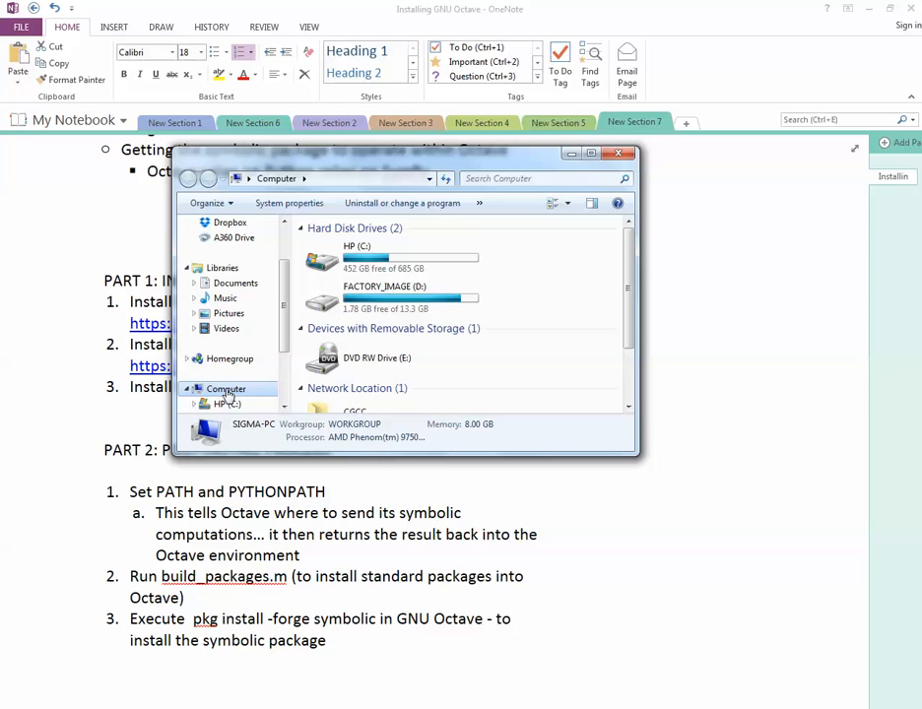
right_click(227, 392)
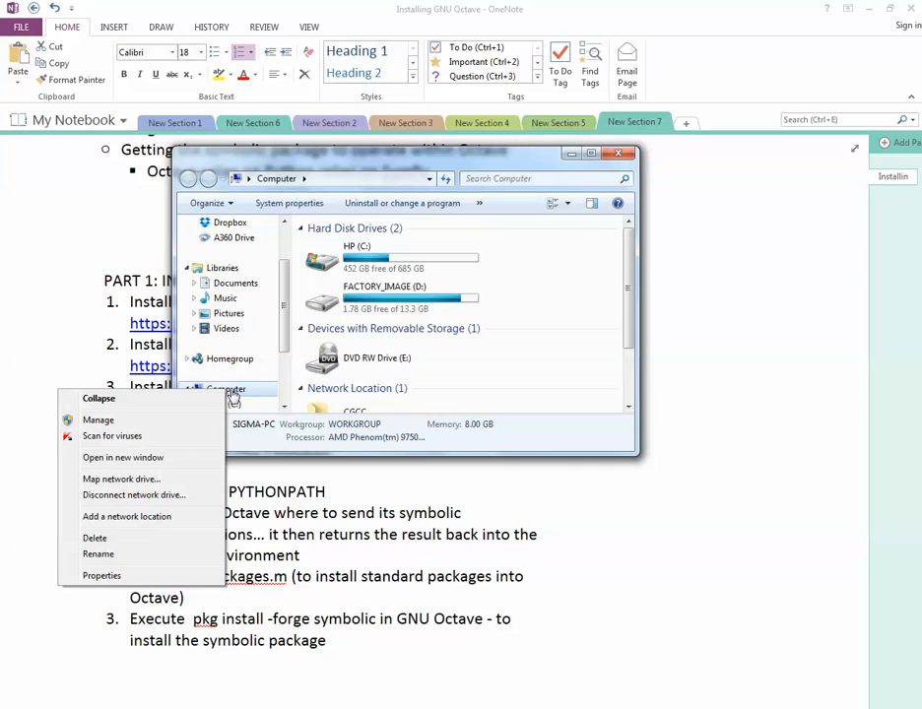
click(622, 156)
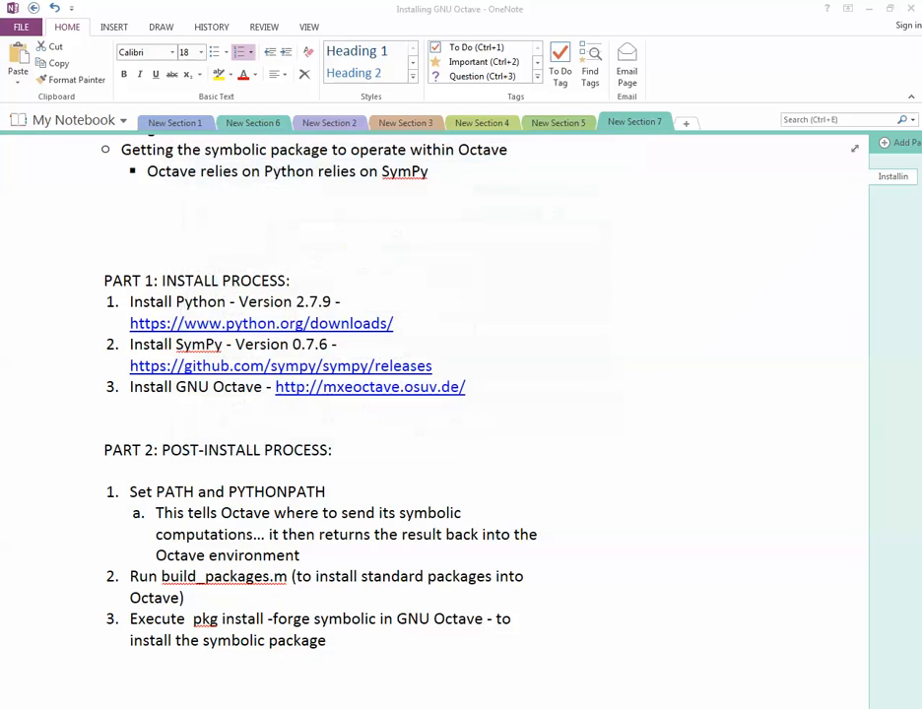
- Open the computer's system properties and, from the advanced system settings, bring up the Environment Variables dialog
key(super)
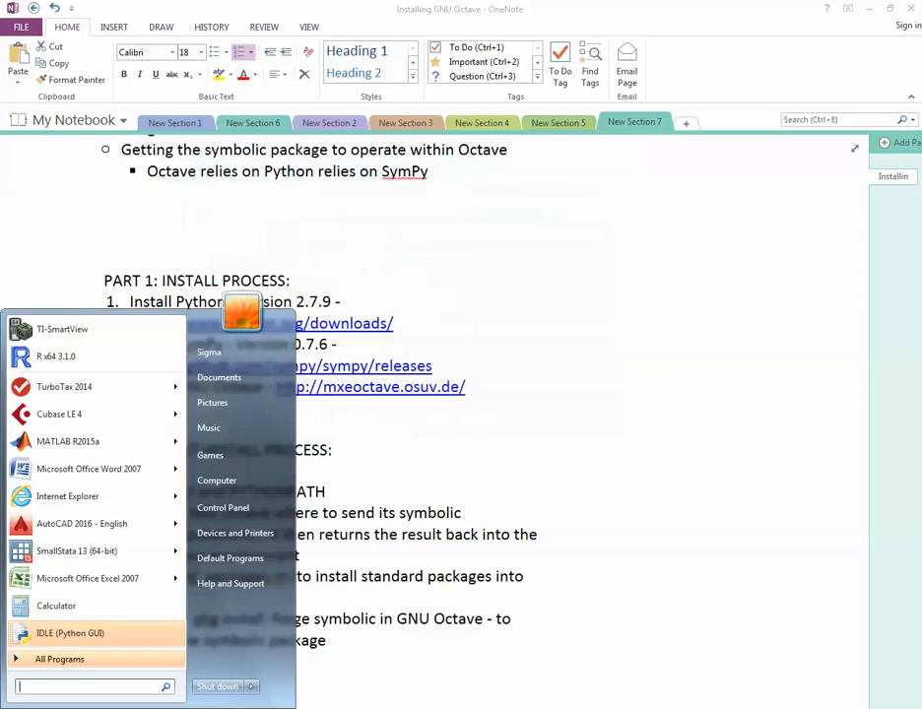
click(209, 482)
right_click(209, 482)
click(258, 627)
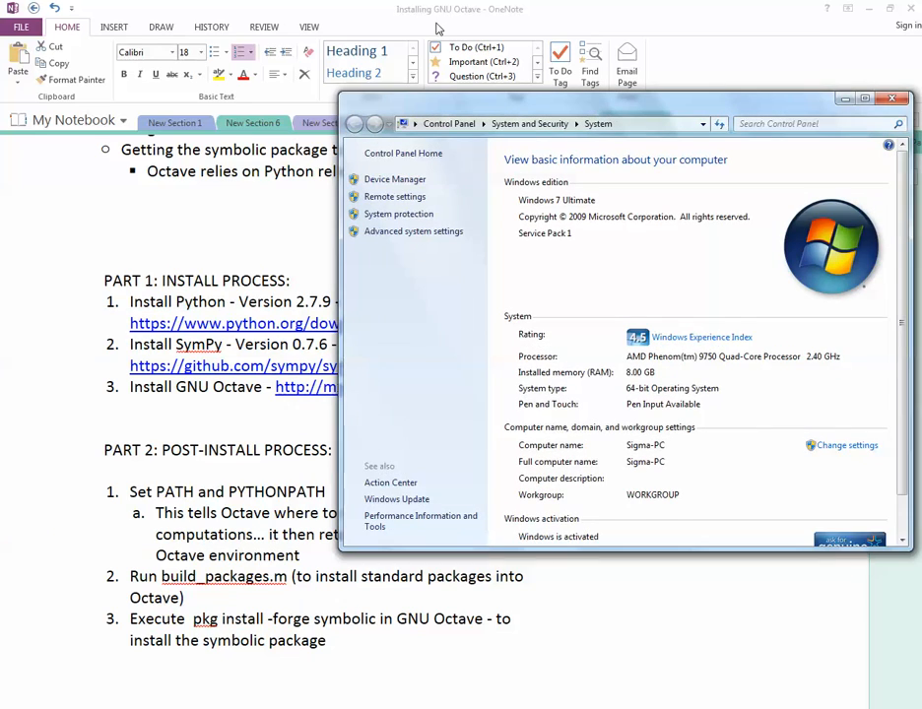
drag(459, 93, 253, 128)
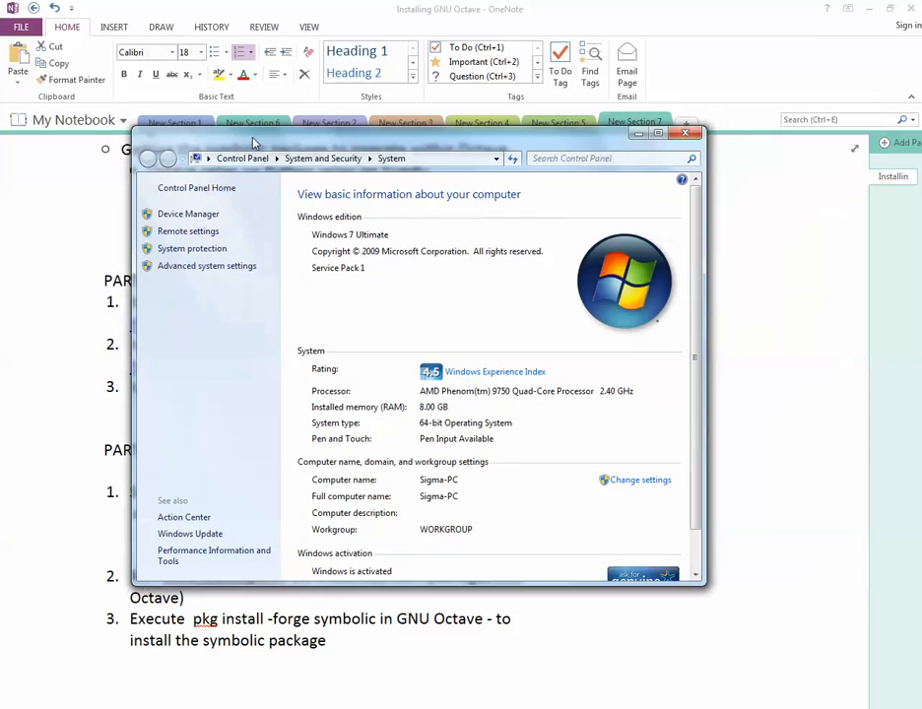
click(169, 273)
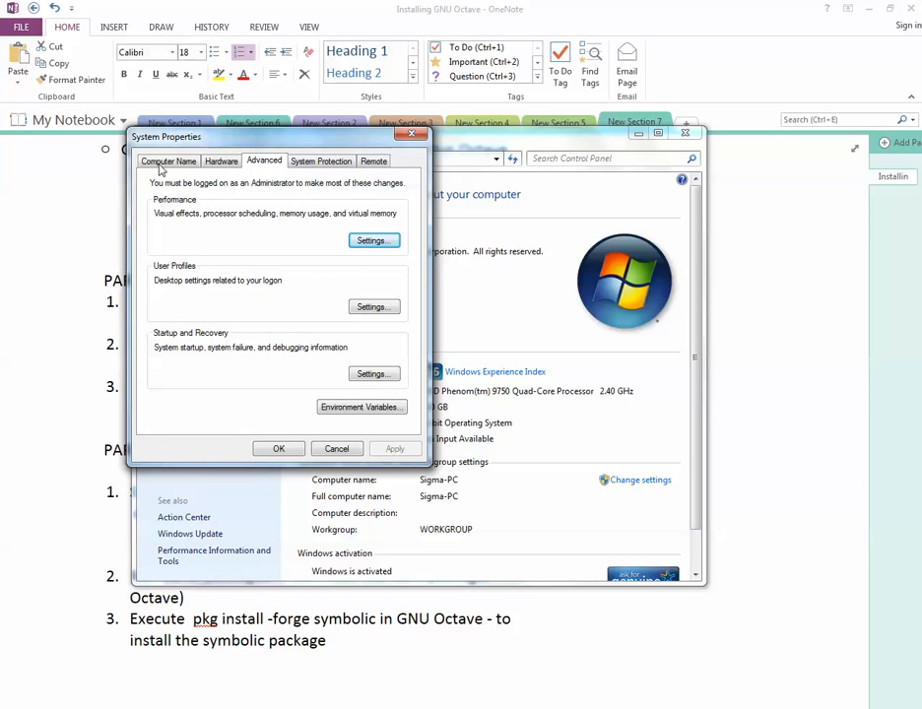
click(262, 161)
click(360, 410)
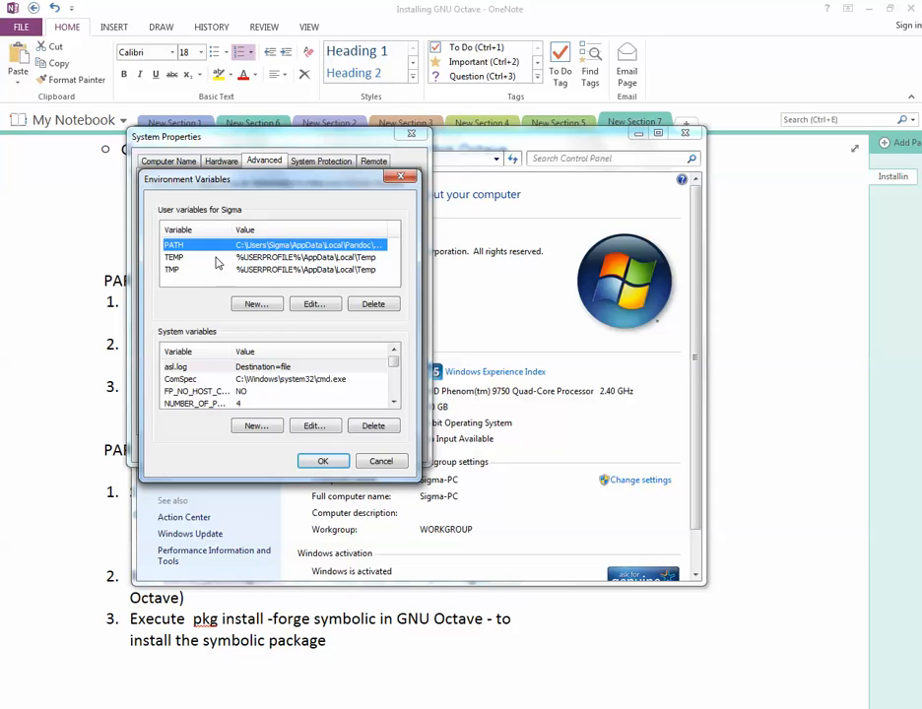
drag(393, 363, 393, 371)
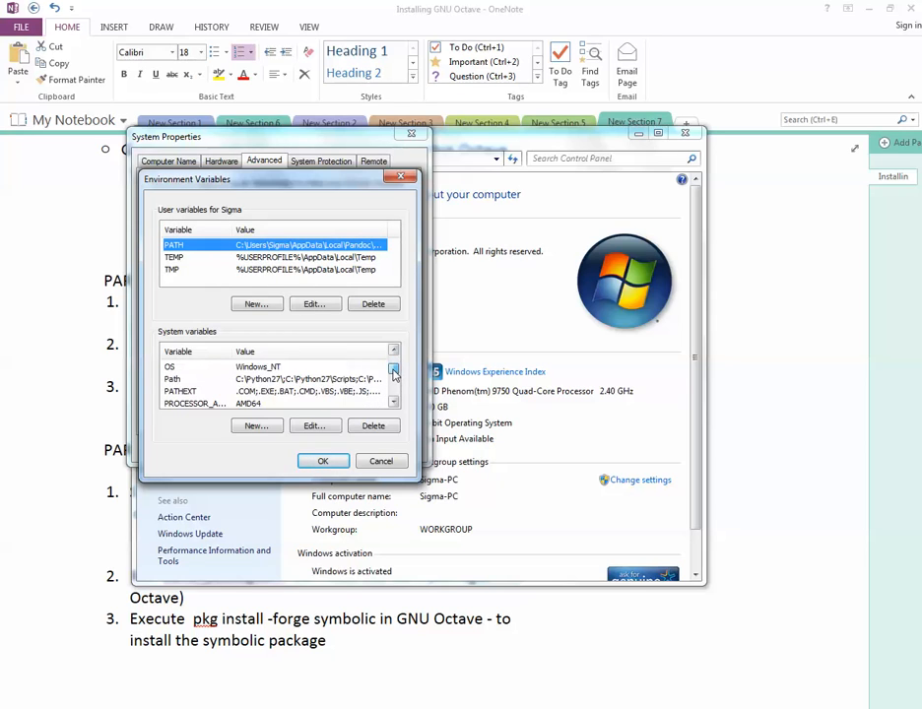
click(171, 380)
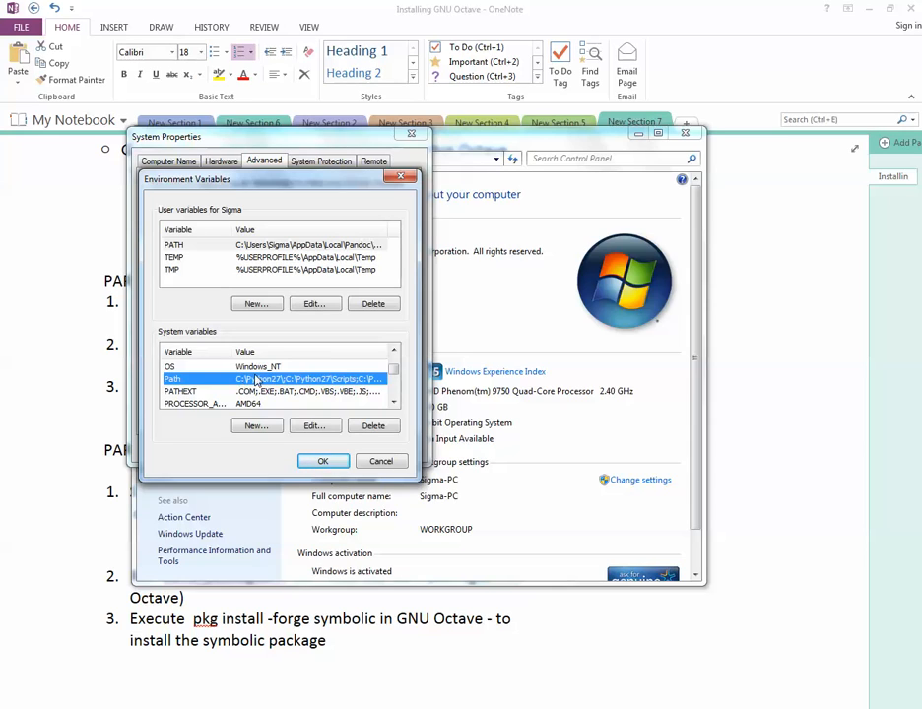
click(311, 425)
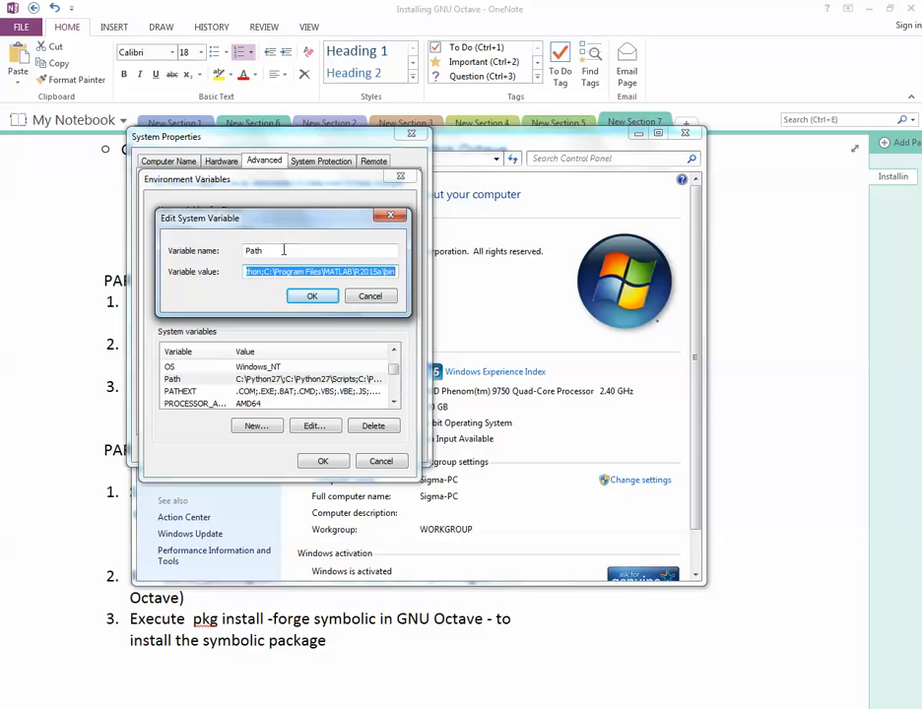
key(Delete)
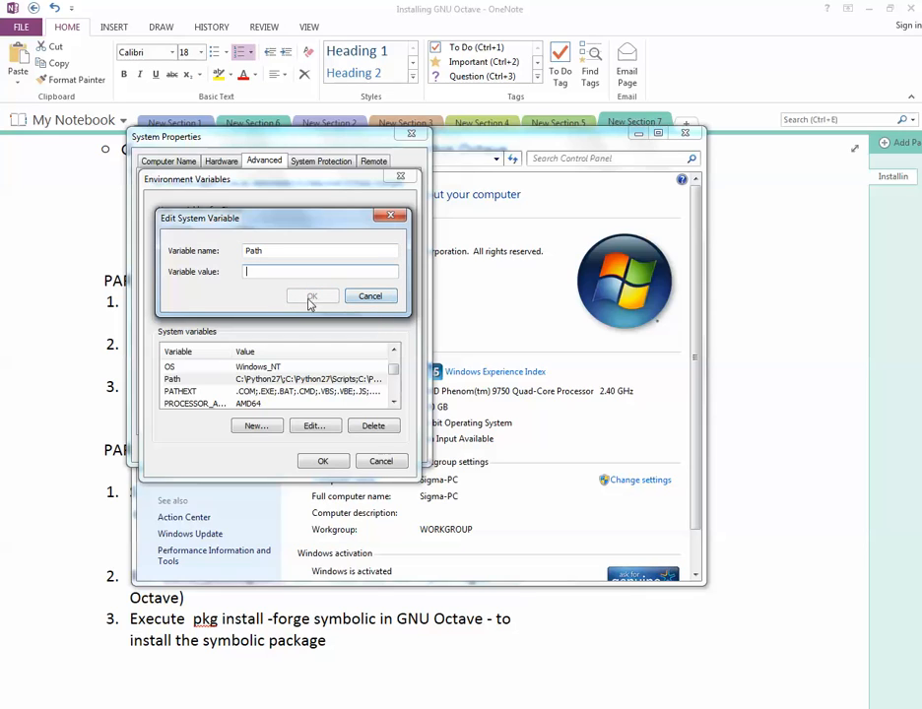
click(389, 302)
- Edit the Path system variable and append a semicolon at the end of its value
click(185, 381)
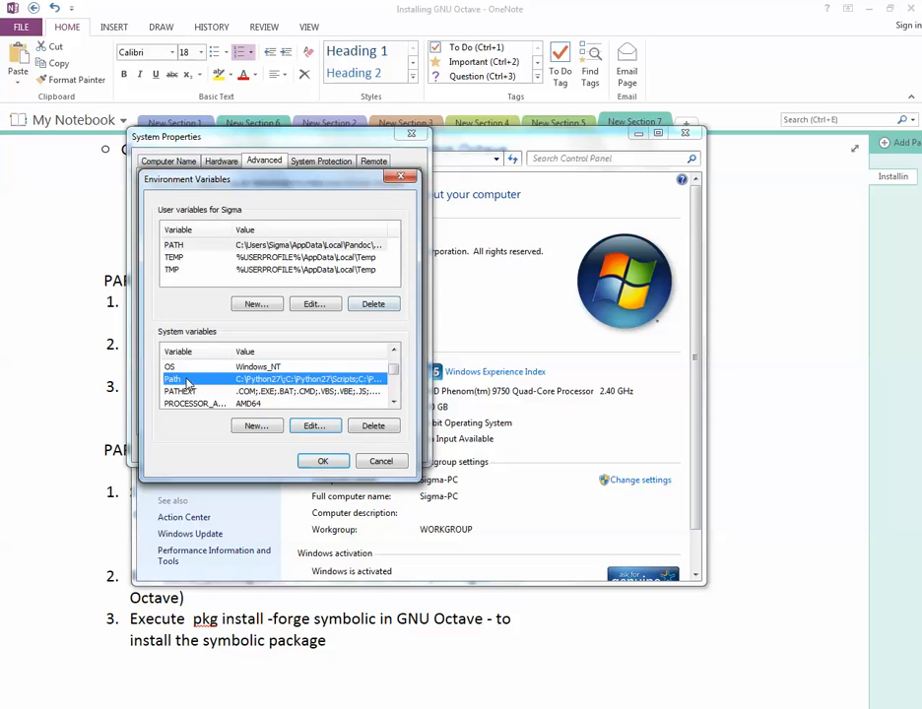
click(314, 426)
key(End)
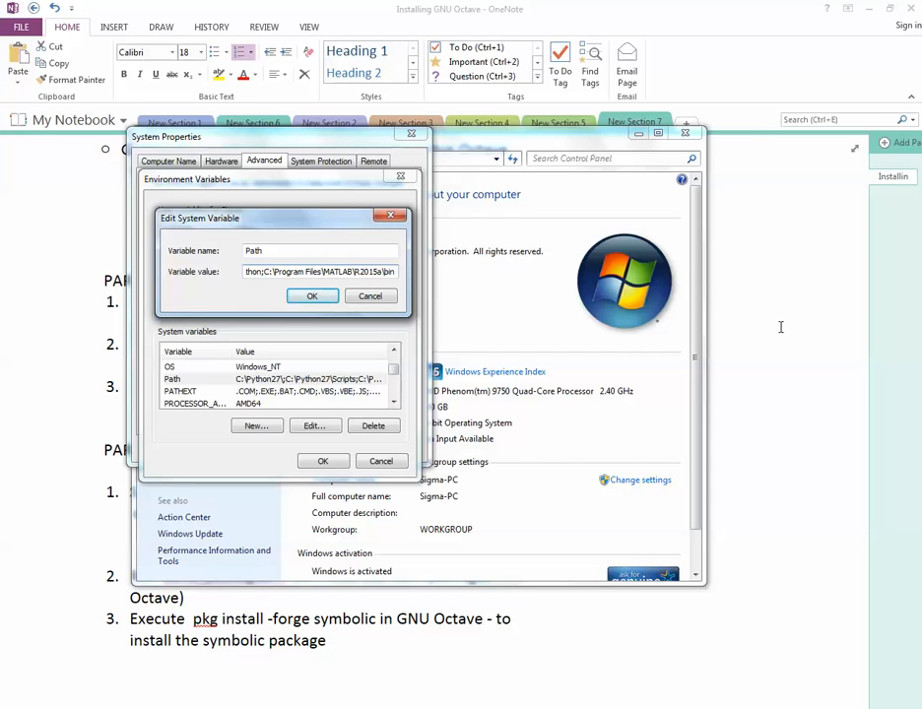
text(;)
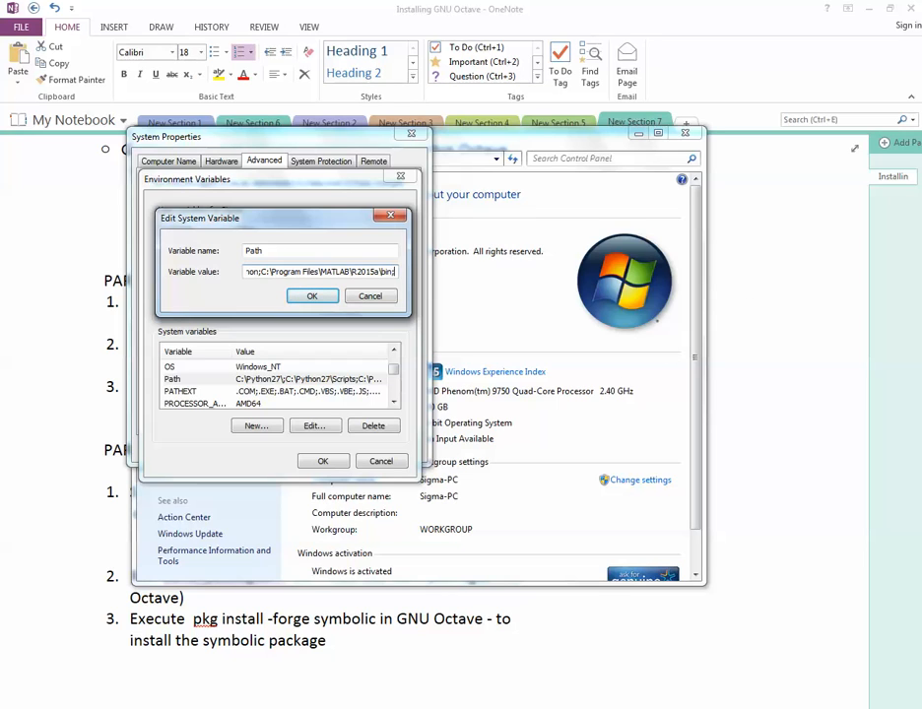
- In the open Windows Explorer window, browse to the Python27 folder on drive C and copy its path, C:\Python27
mouse_move(153, 708)
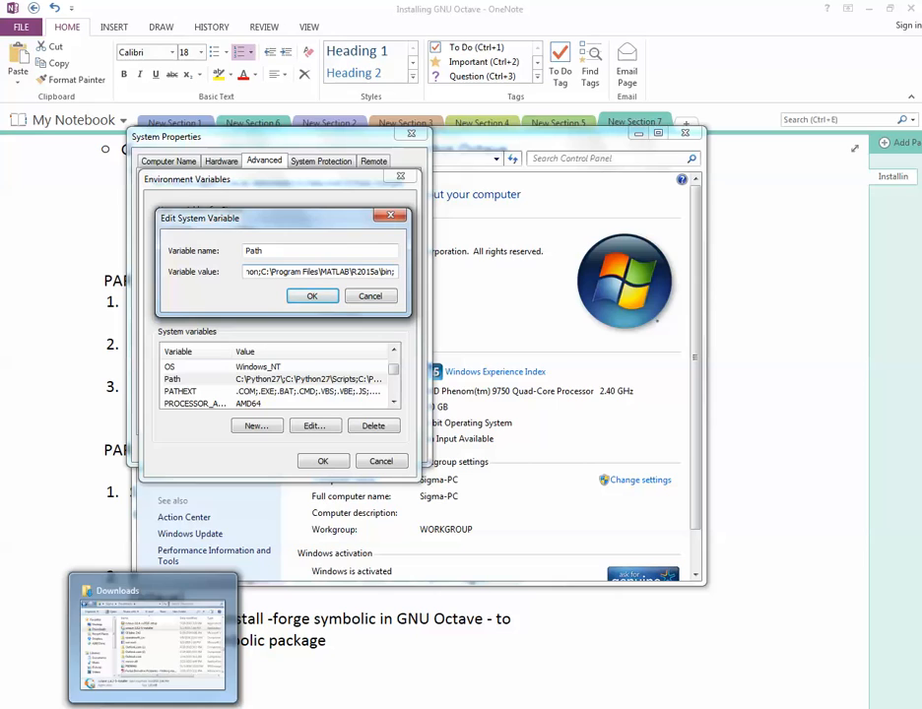
click(153, 635)
scroll(237, 295, down, 4)
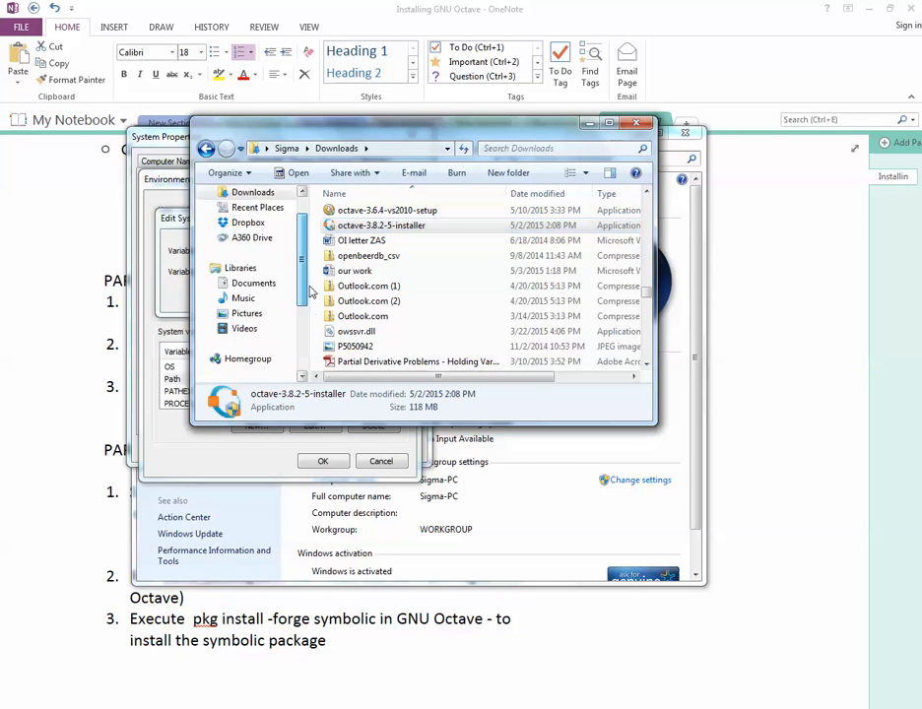
click(246, 283)
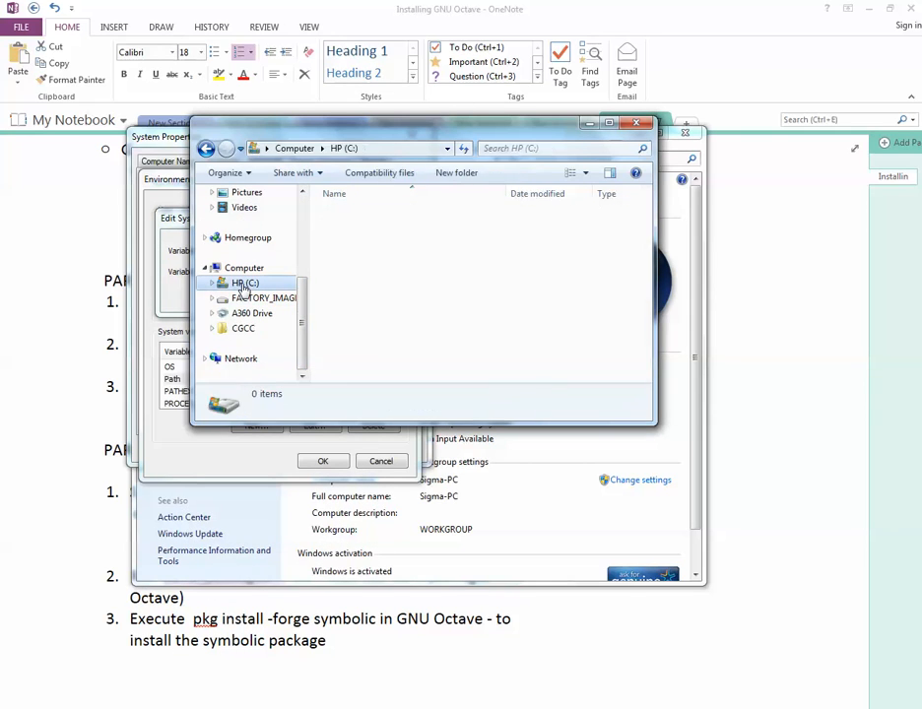
click(426, 308)
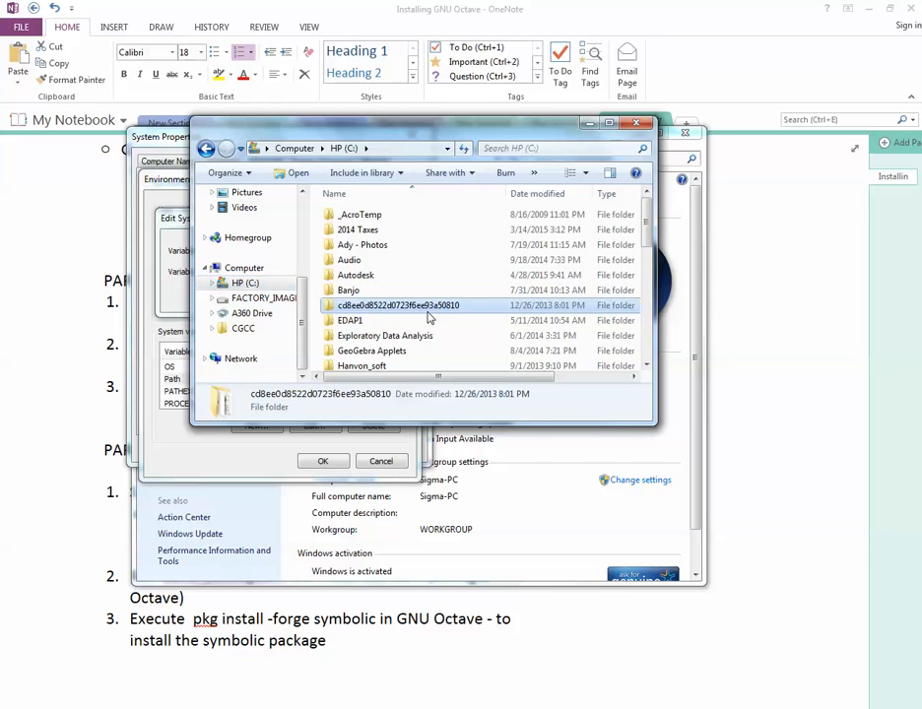
scroll(428, 317, down, 2)
scroll(427, 316, down, 4)
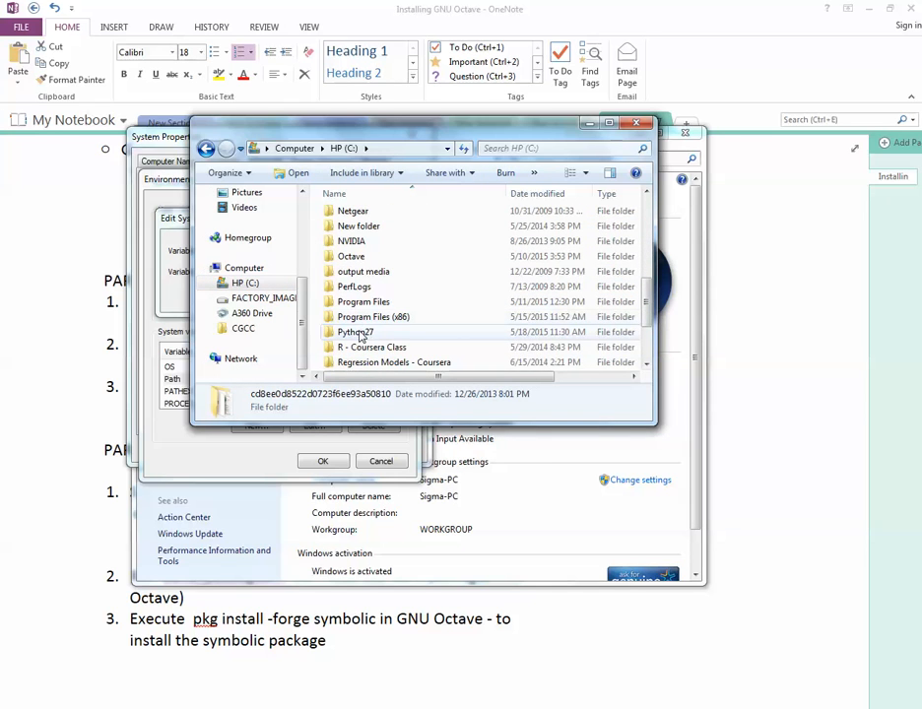
double_click(356, 333)
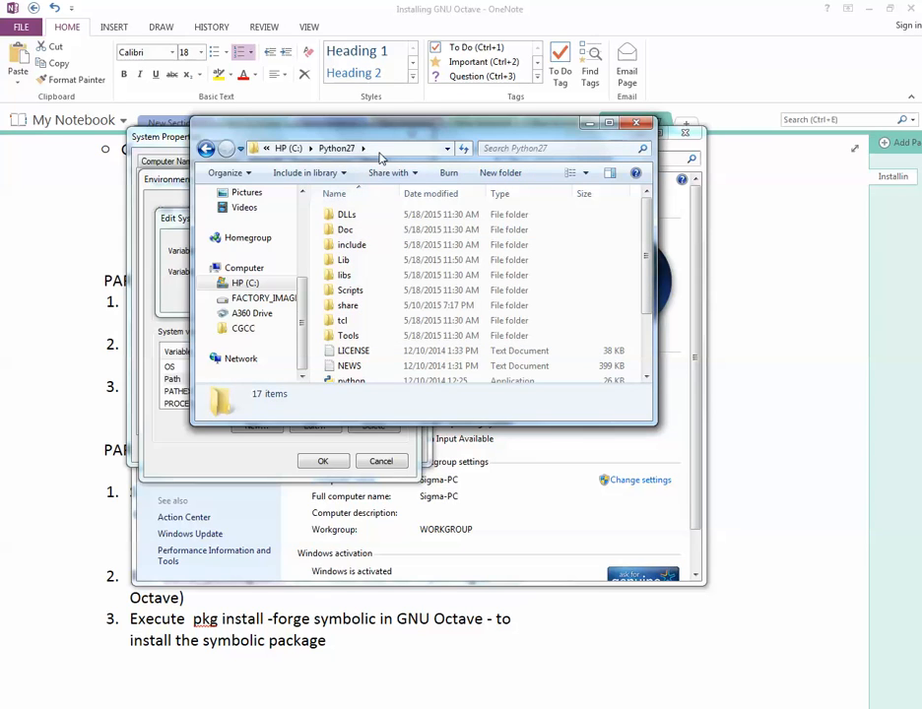
click(391, 149)
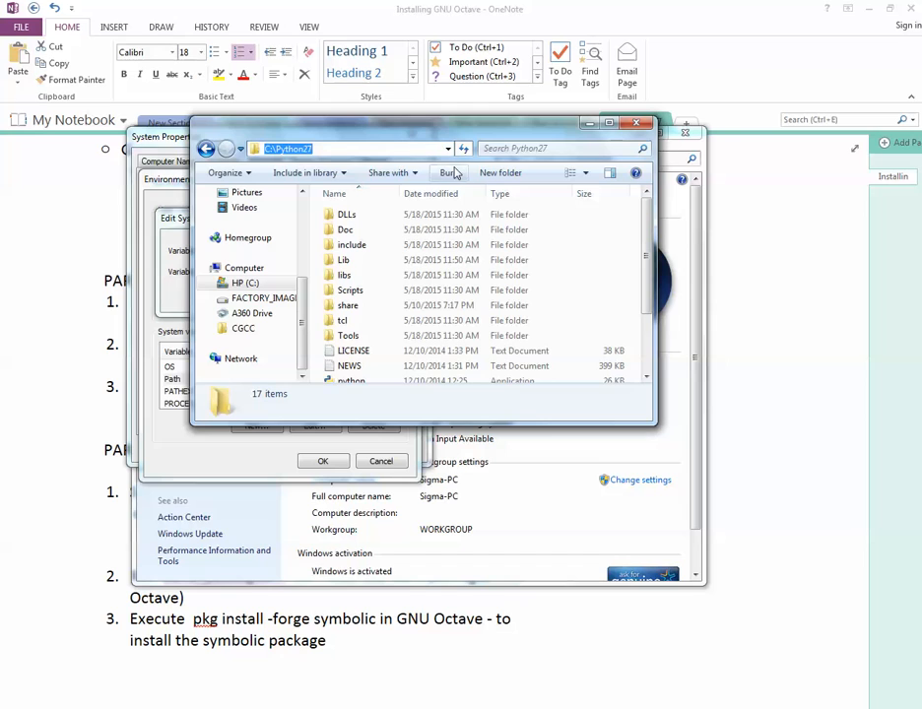
right_click(292, 149)
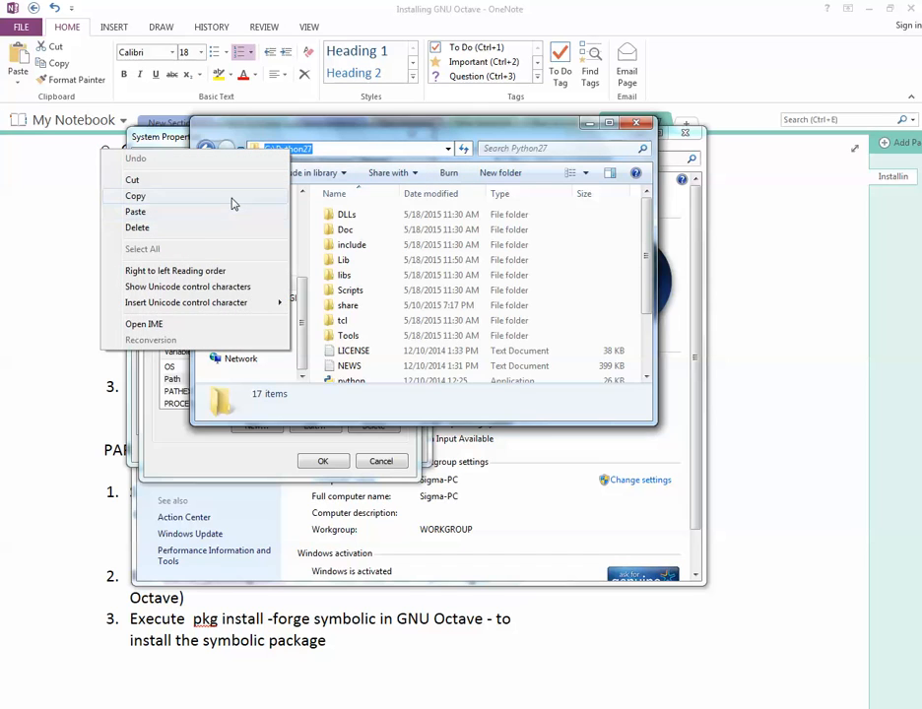
click(233, 200)
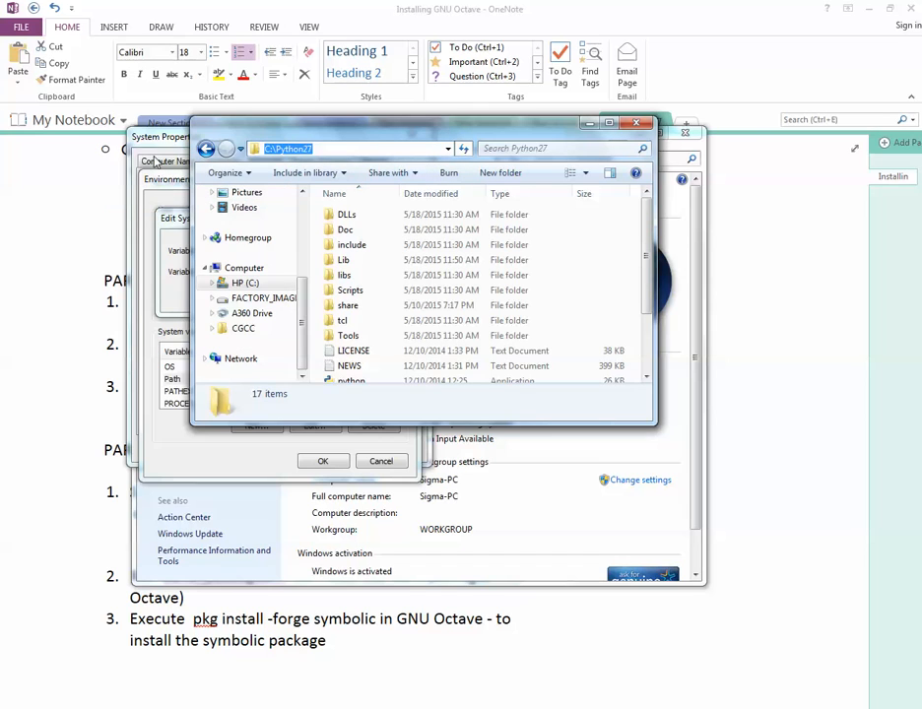
- Try appending the copied path C:\Python27 to the end of the Path system variable's value, then cancel the edit
click(170, 202)
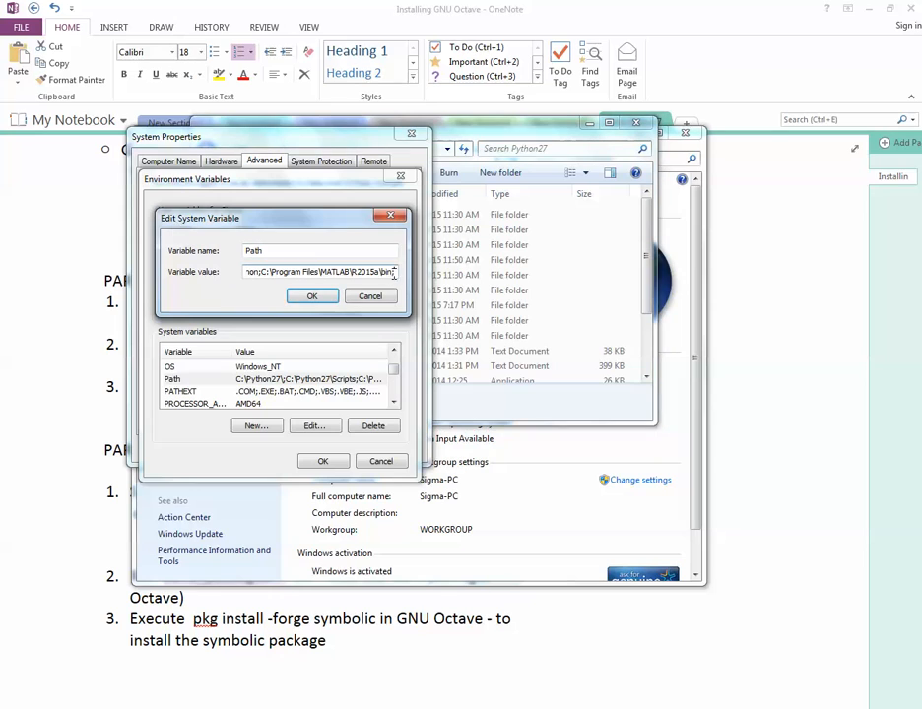
right_click(214, 270)
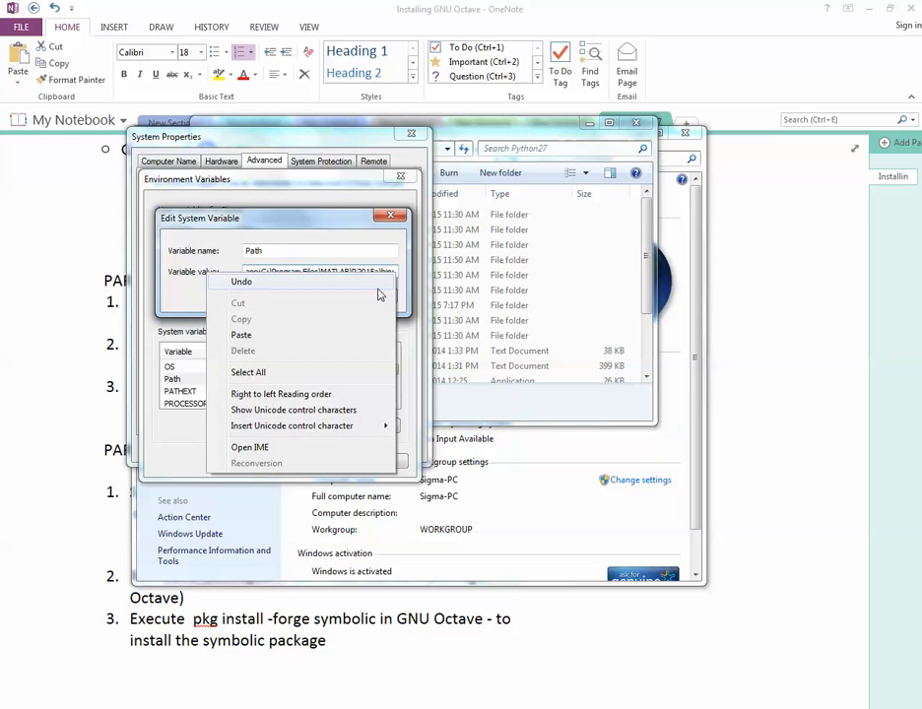
click(346, 337)
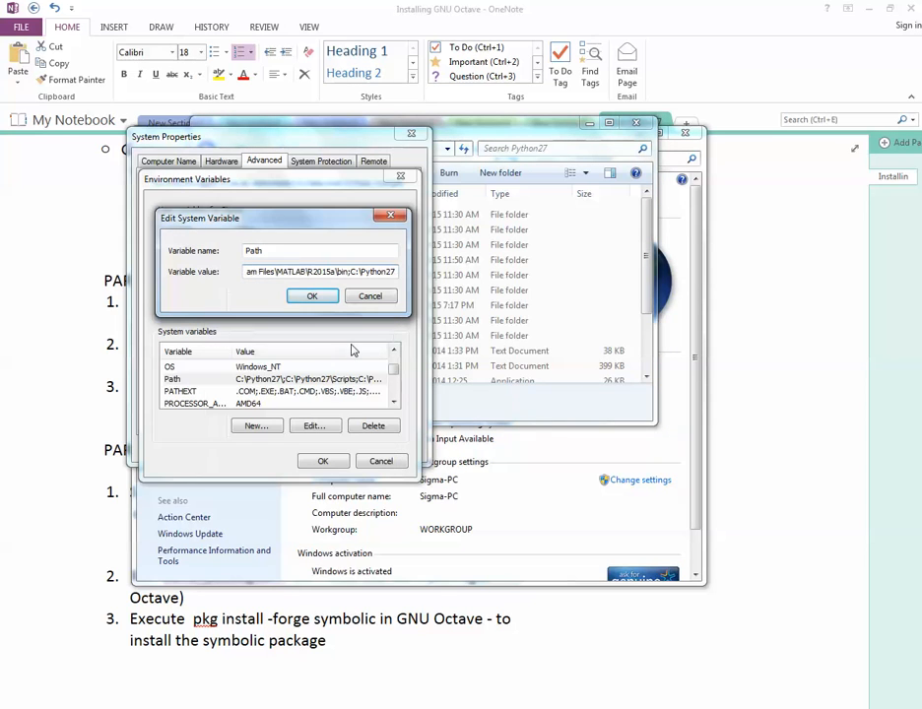
click(383, 302)
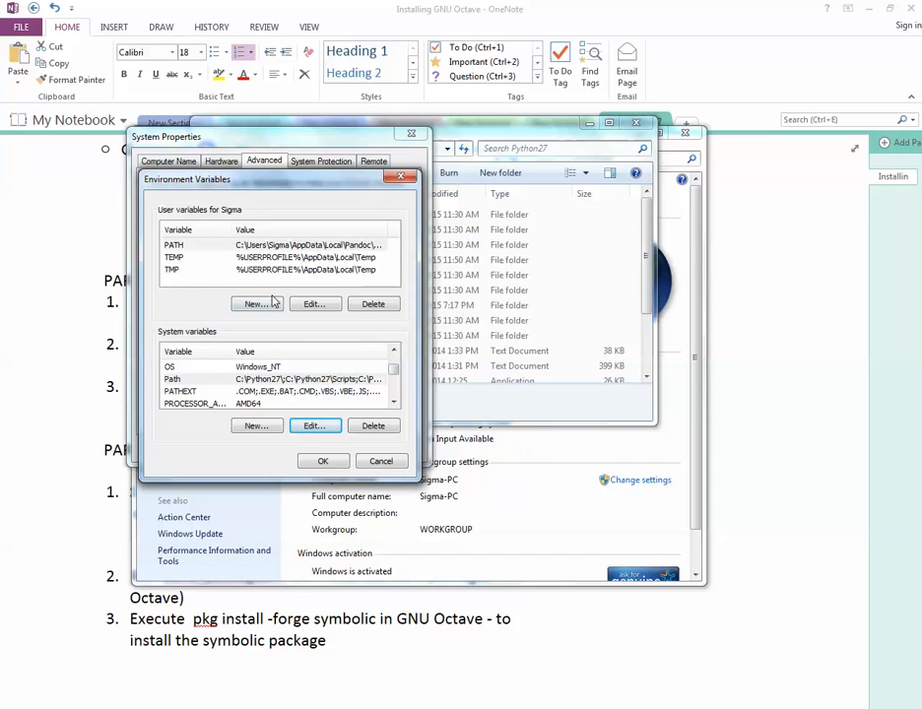
- Reopen the Path system variable, check the start of its value for the Python27 entries, and leave it without saving
click(225, 380)
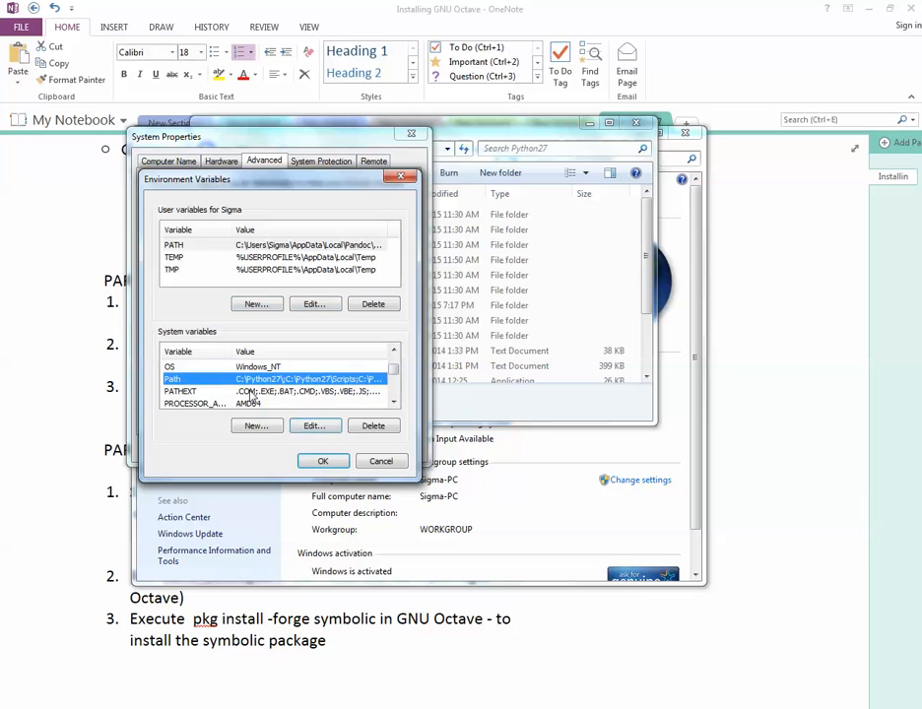
click(331, 427)
click(383, 270)
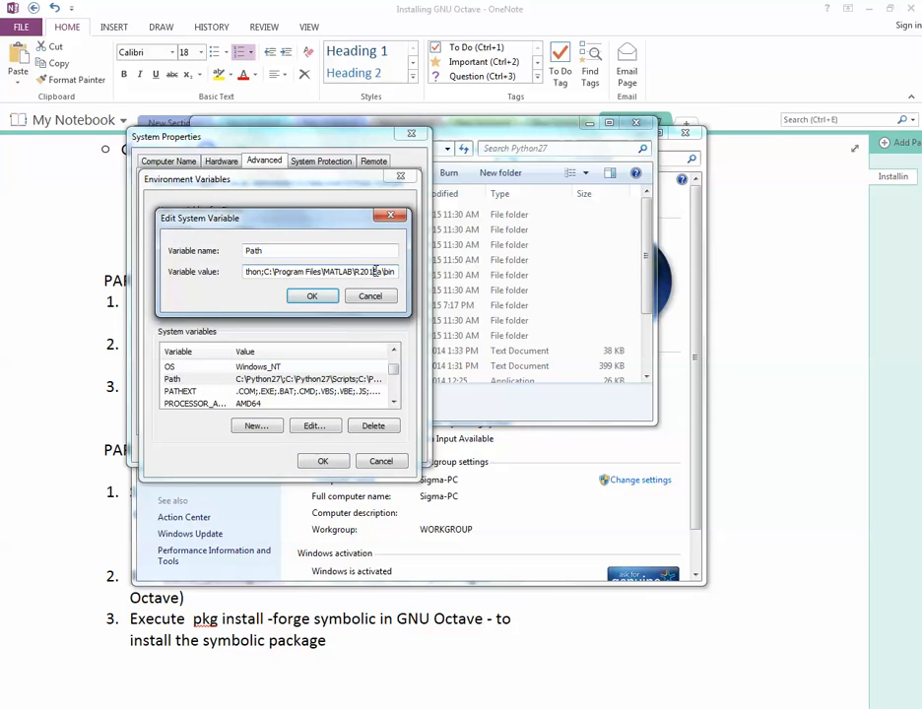
key(Home)
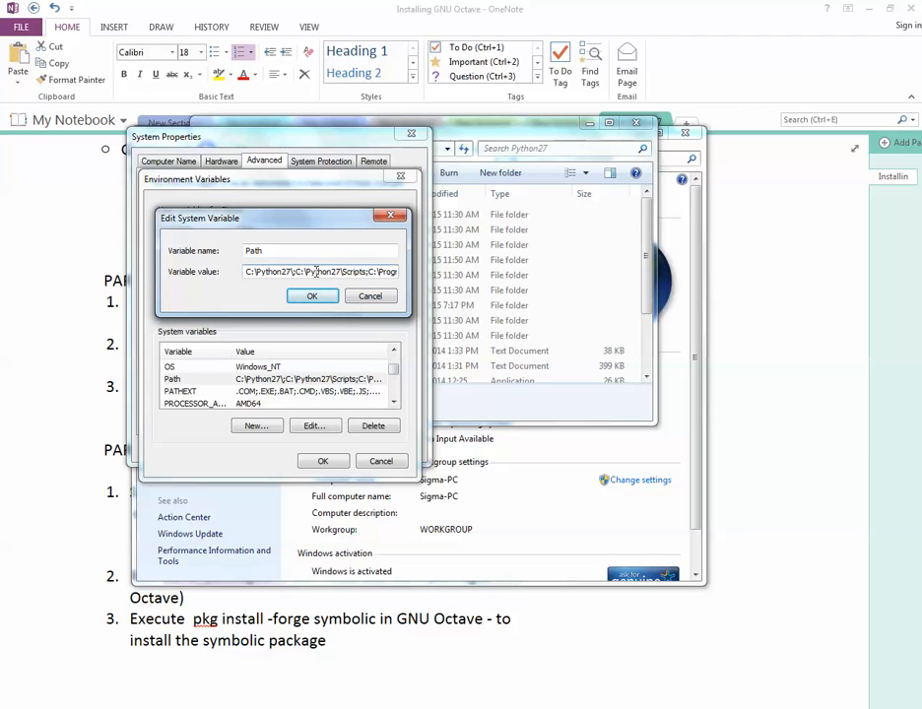
click(370, 297)
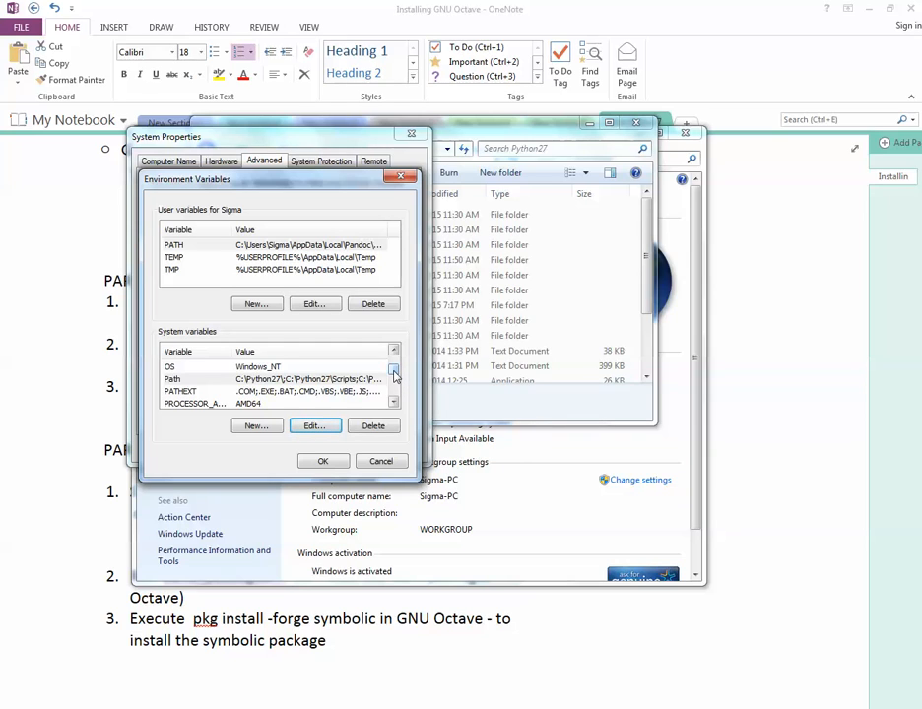
- Find the existing PYTHONPATH entry among the system variables and delete it
drag(394, 373, 397, 391)
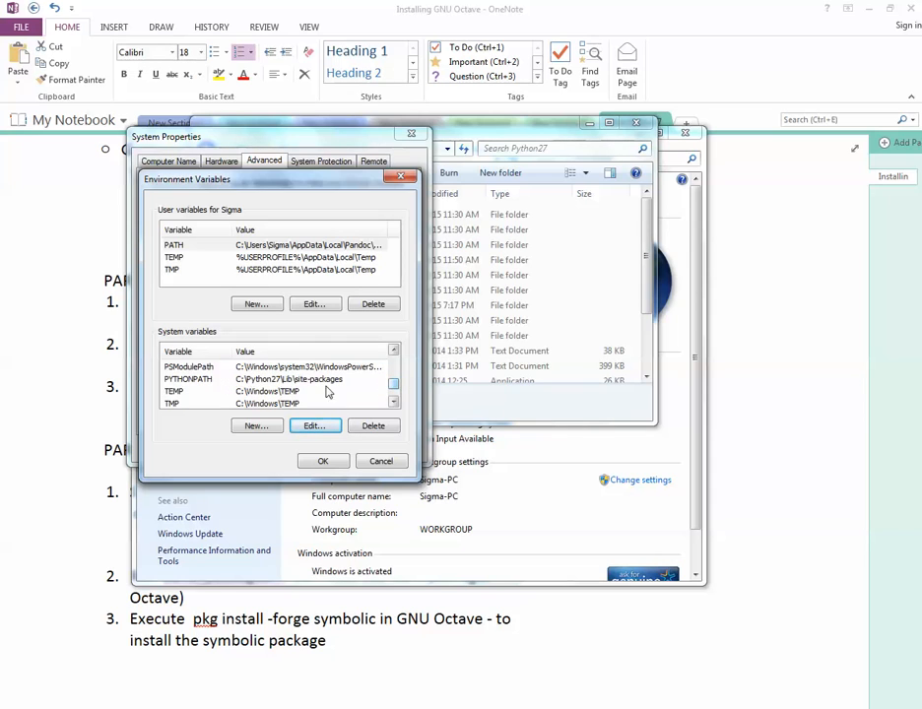
click(182, 382)
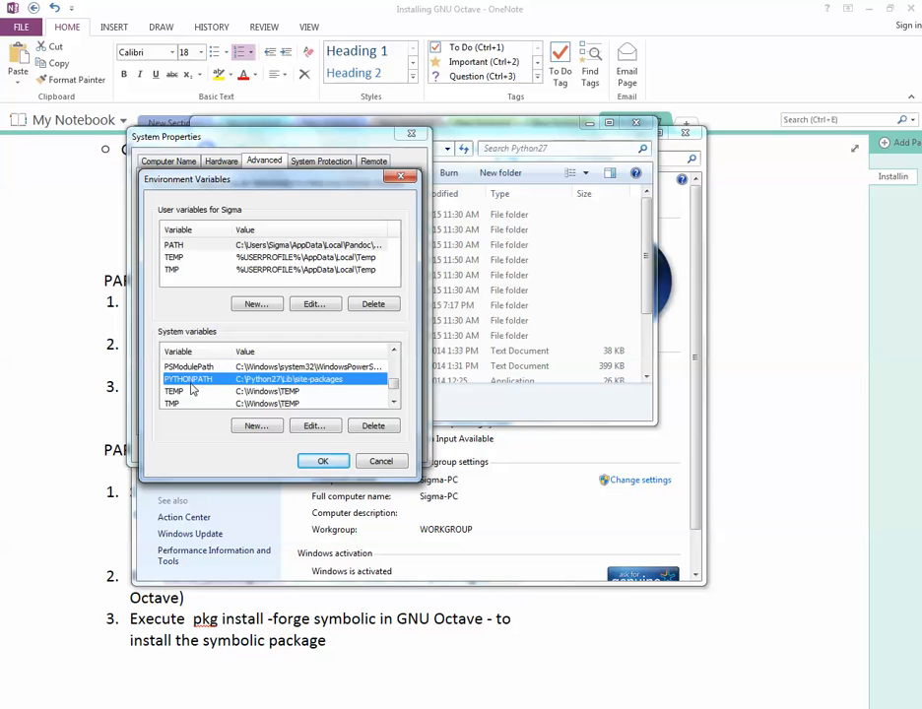
click(369, 430)
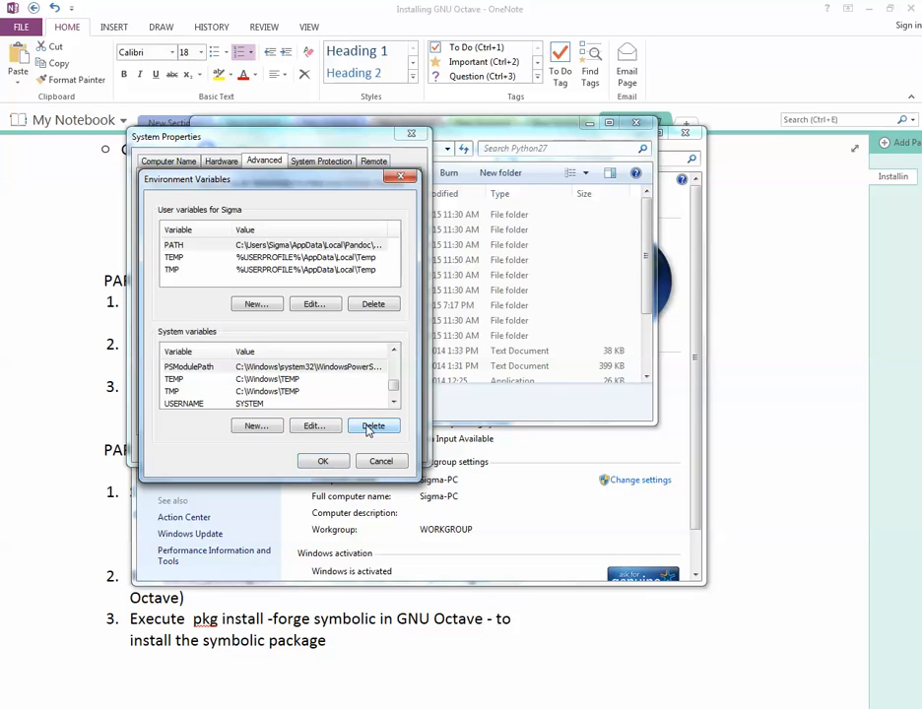
- Look through the system variables list and start a new system variable named PYTHONPATH
click(297, 392)
scroll(297, 393, up, 2)
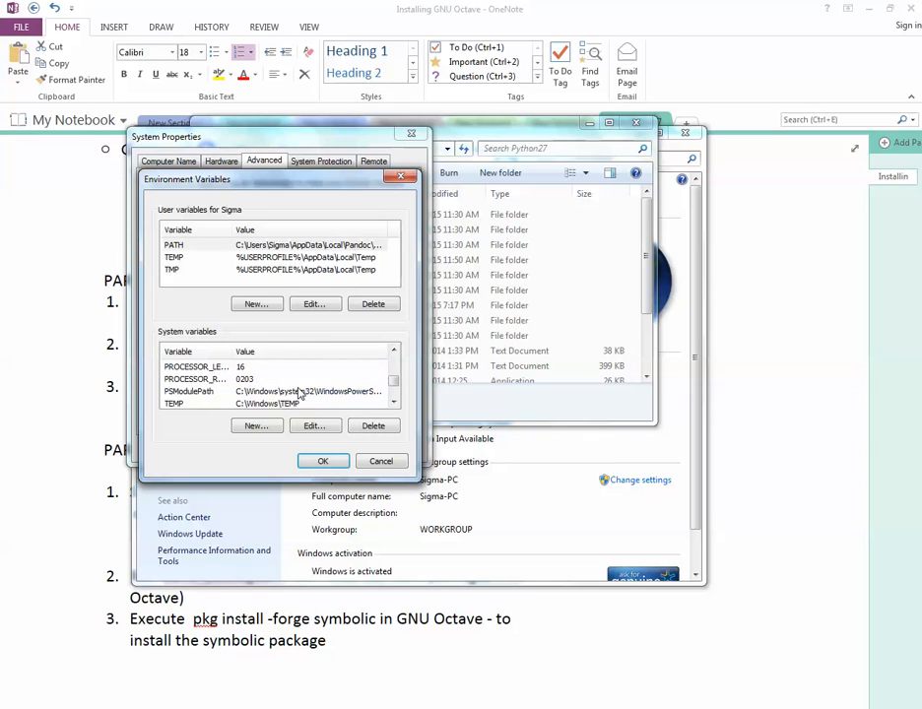
scroll(299, 394, down, 2)
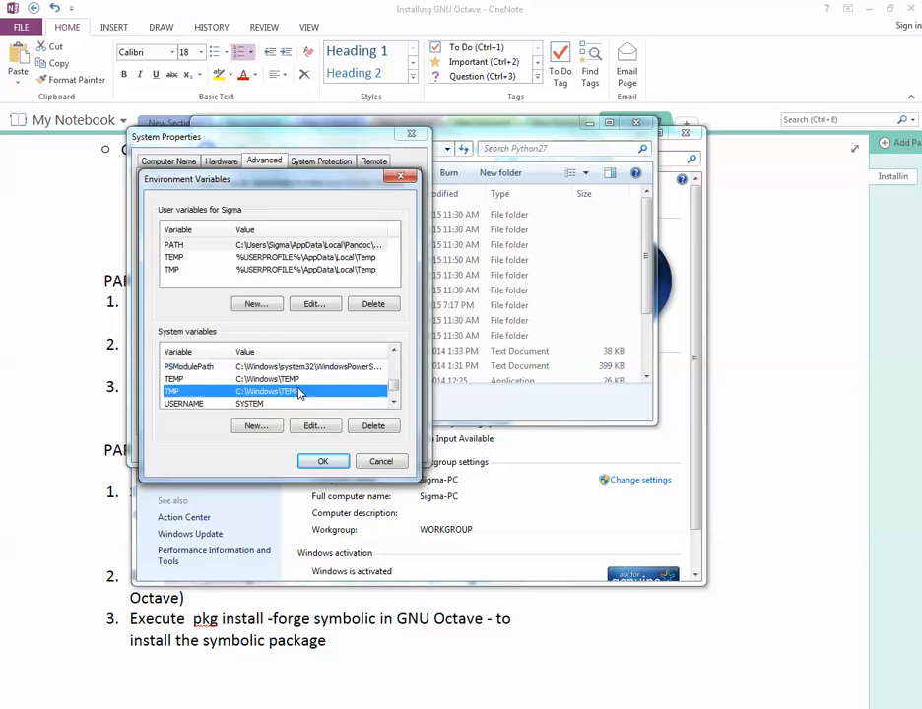
scroll(298, 394, up, 5)
click(256, 426)
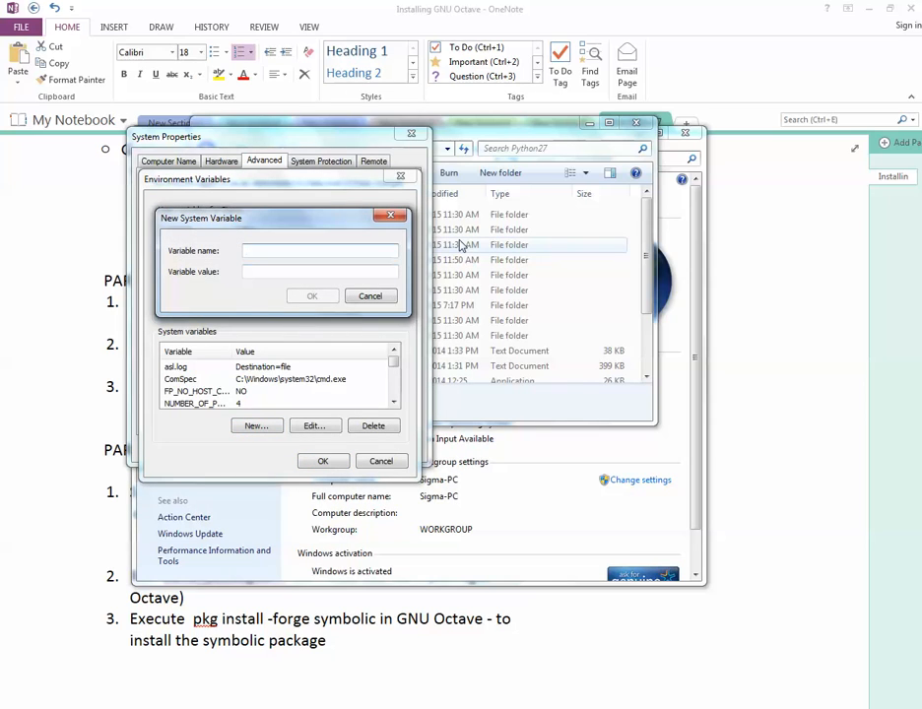
text(PYTHONPAT)
click(308, 273)
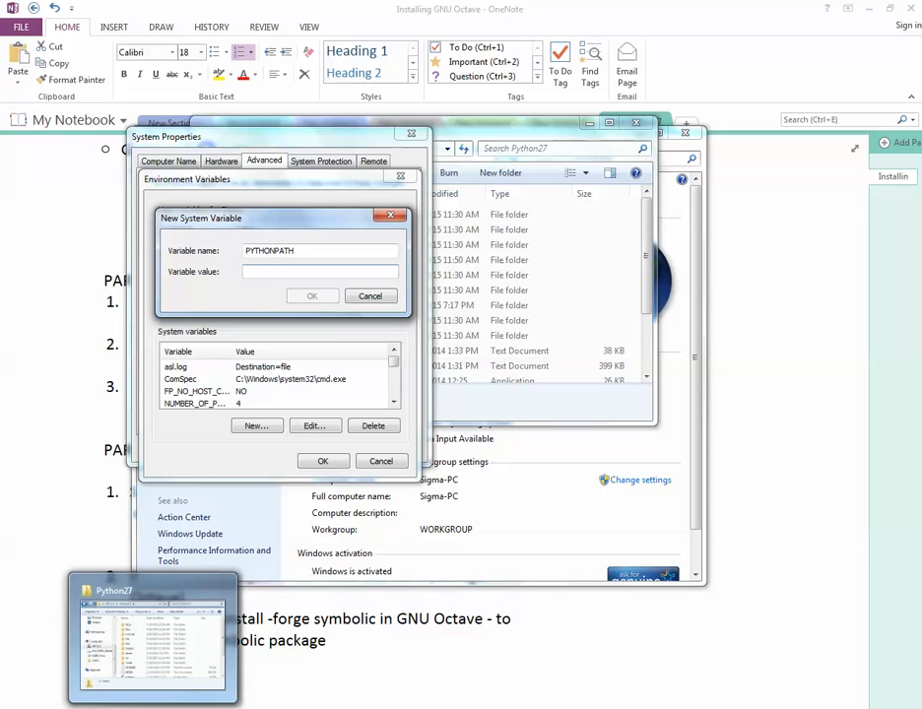
- Switch to the Windows Explorer window and open the Python27 folder from drive C again
click(153, 707)
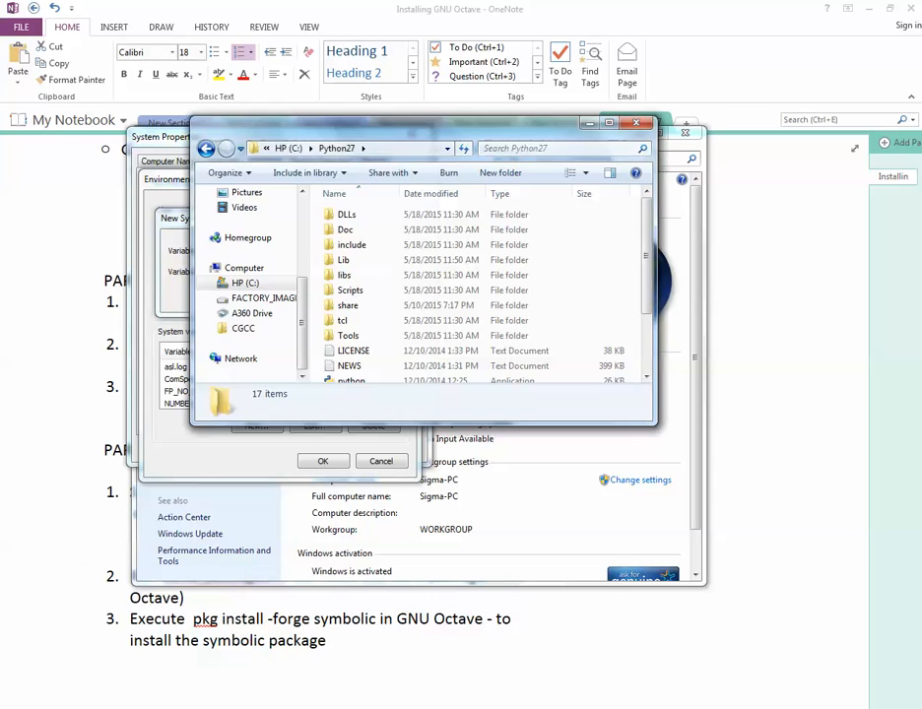
click(245, 282)
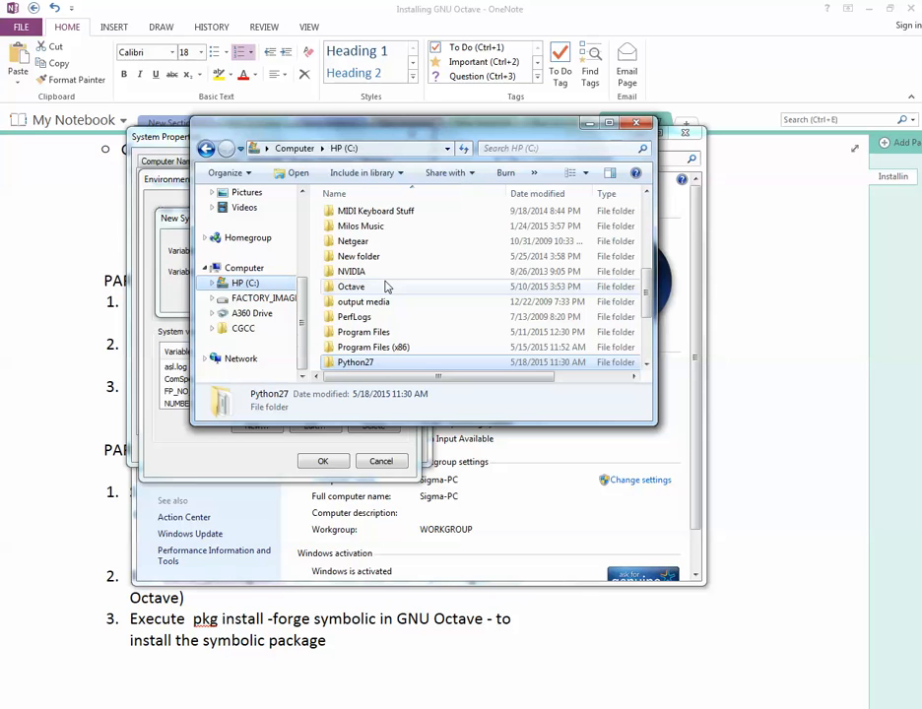
double_click(352, 365)
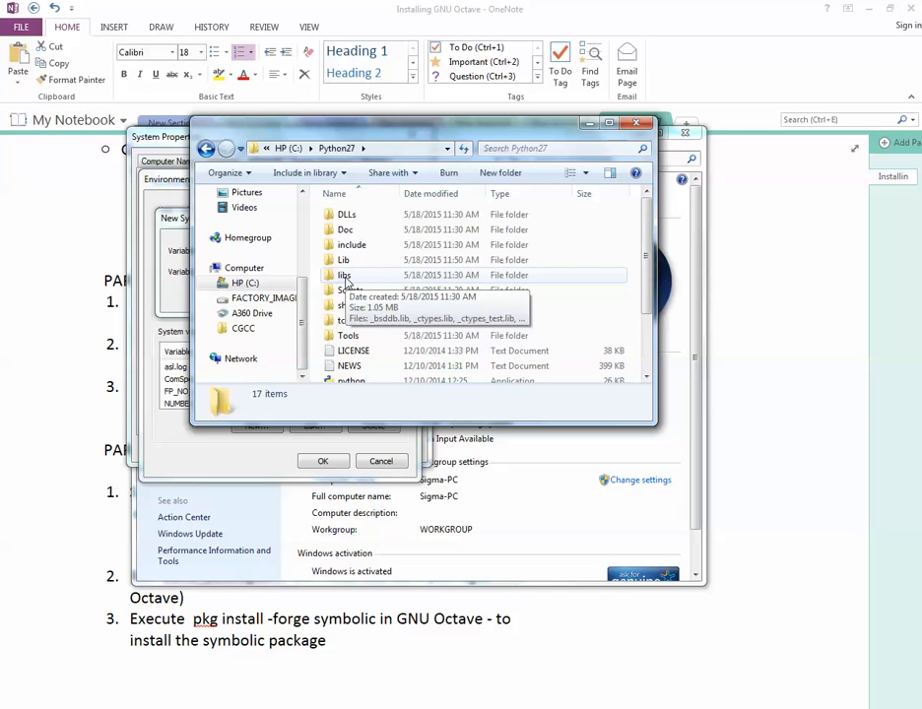
double_click(346, 275)
scroll(364, 307, down, 3)
scroll(381, 312, up, 3)
key(BackSpace)
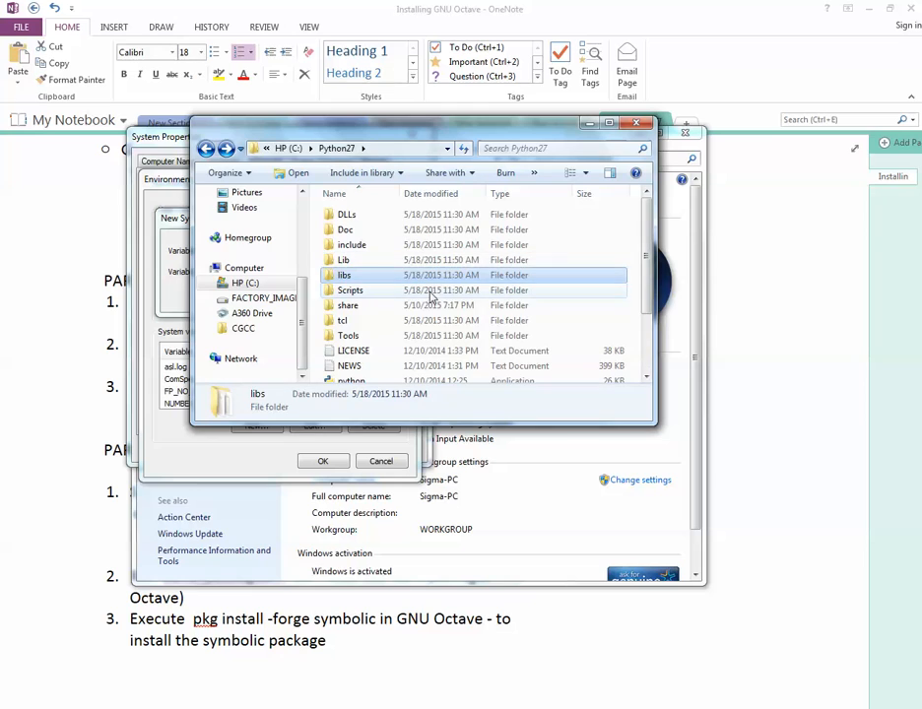
scroll(429, 316, down, 2)
scroll(430, 315, up, 2)
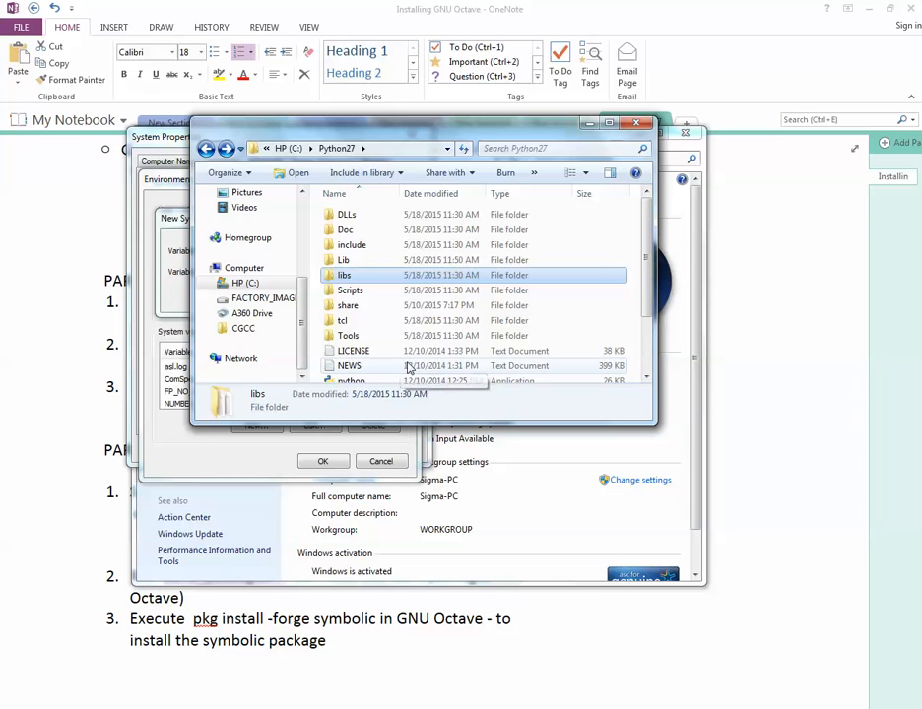
- Open the site-packages folder inside Python27's Lib folder and copy its full path, C:\Python27\Lib\site-packages
click(344, 260)
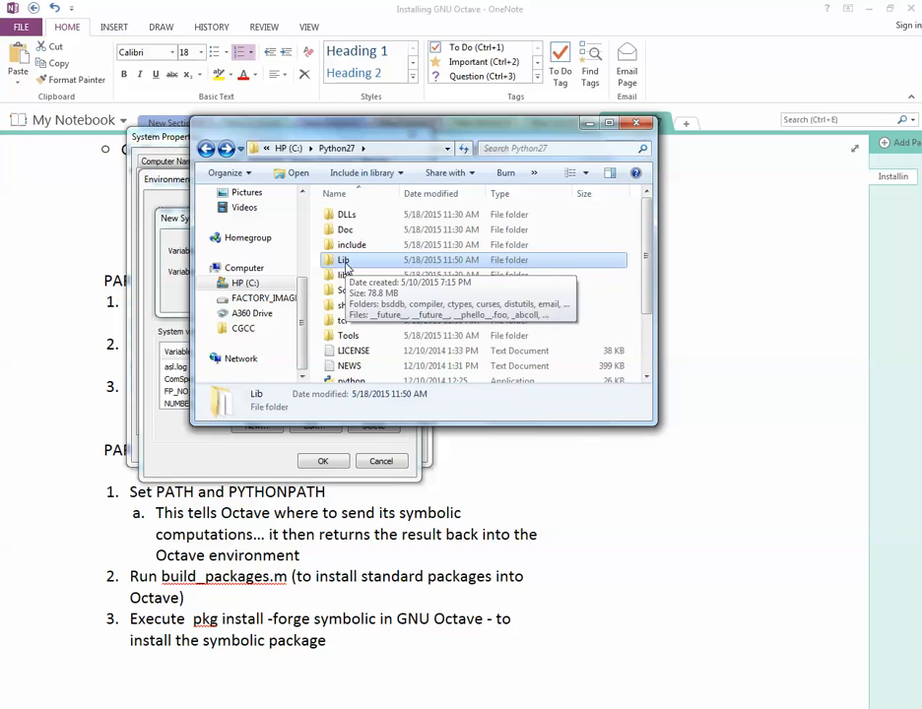
double_click(345, 264)
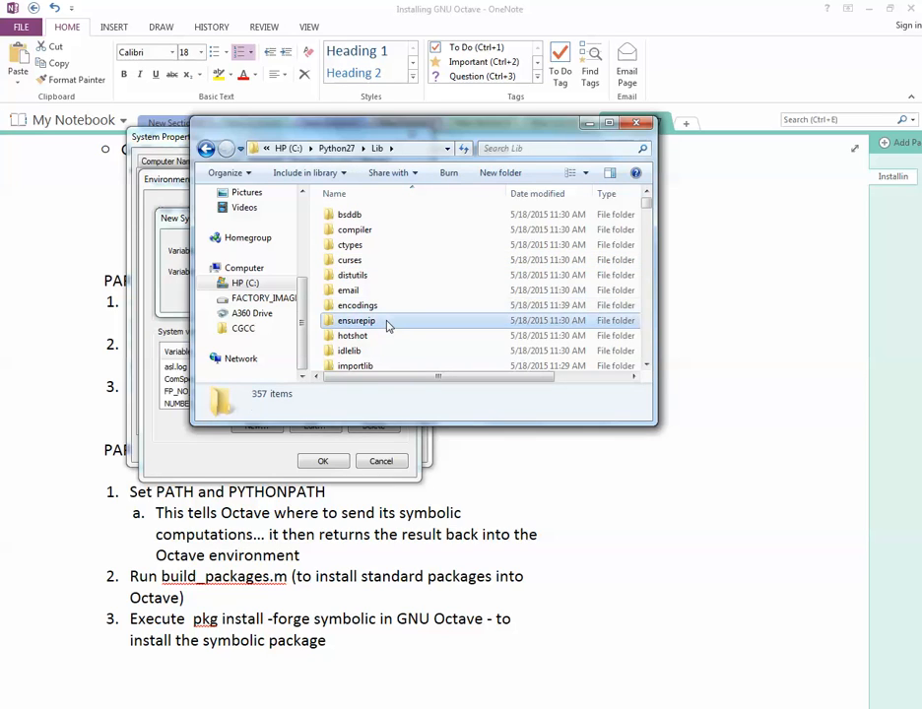
click(386, 322)
scroll(386, 322, down, 6)
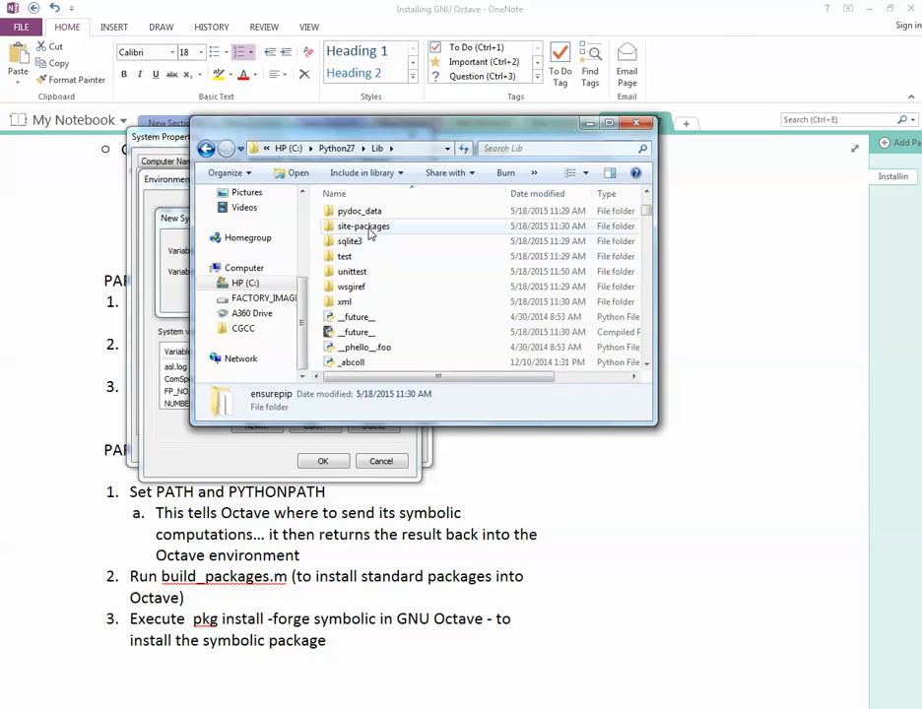
double_click(372, 229)
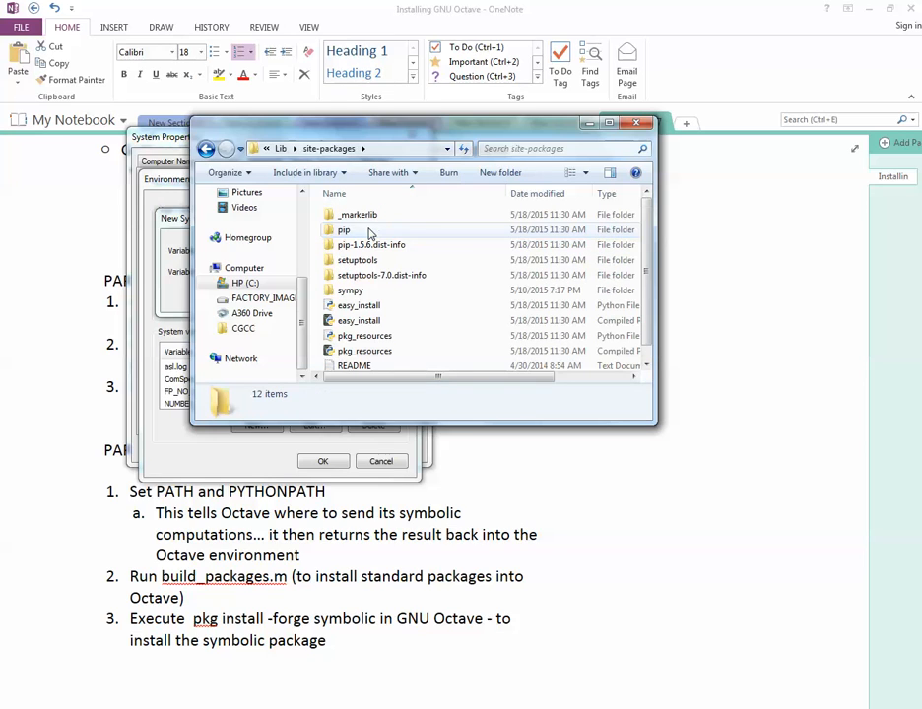
click(406, 148)
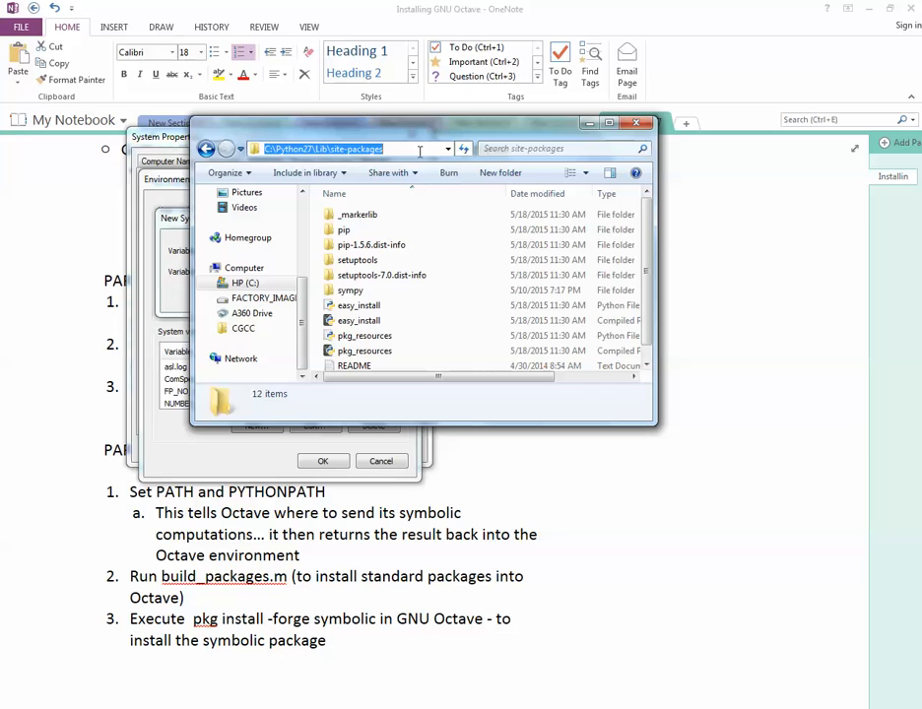
right_click(351, 154)
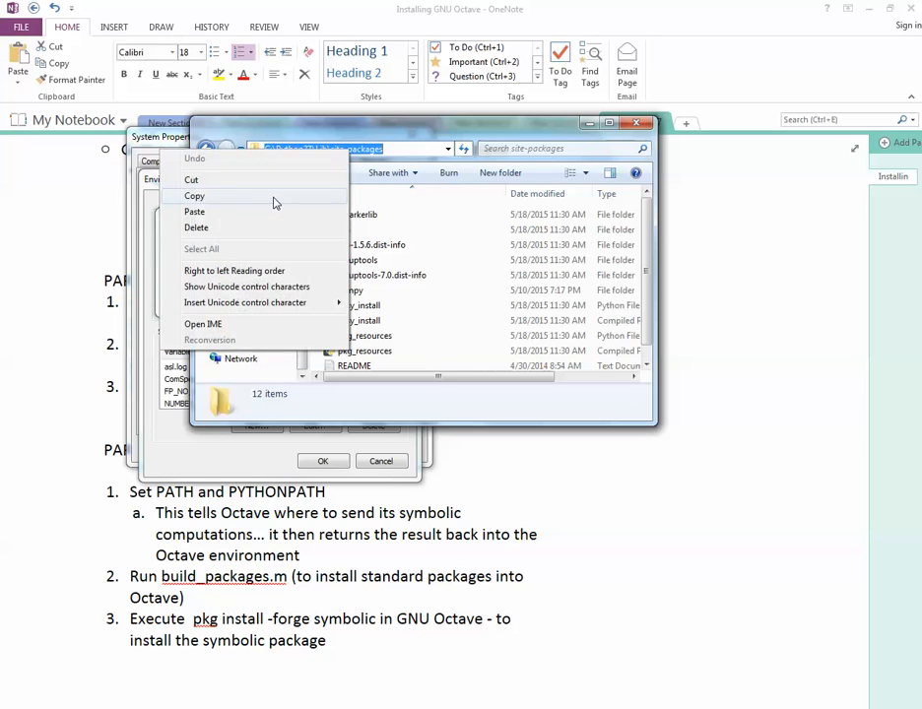
click(273, 200)
- Return to the new PYTHONPATH variable, paste C:\Python27\Lib\site-packages as its value and confirm it
click(231, 445)
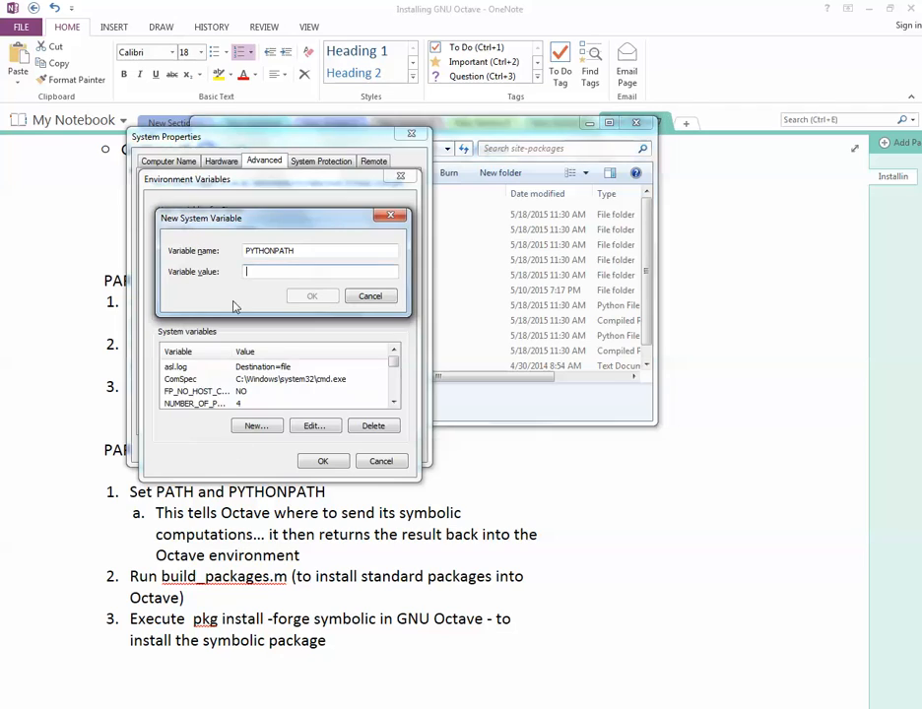
right_click(280, 271)
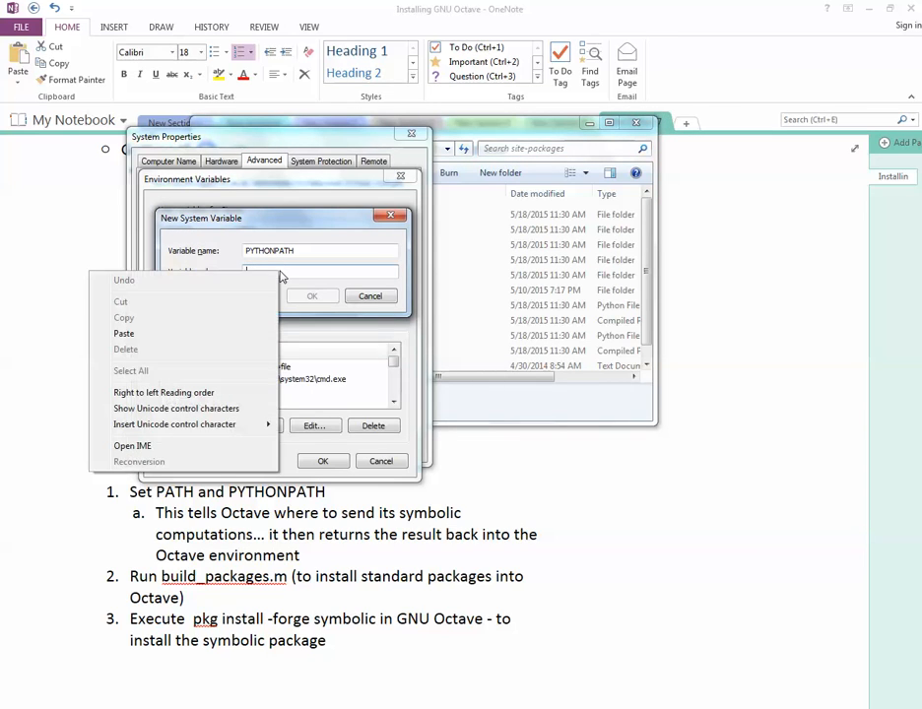
click(216, 334)
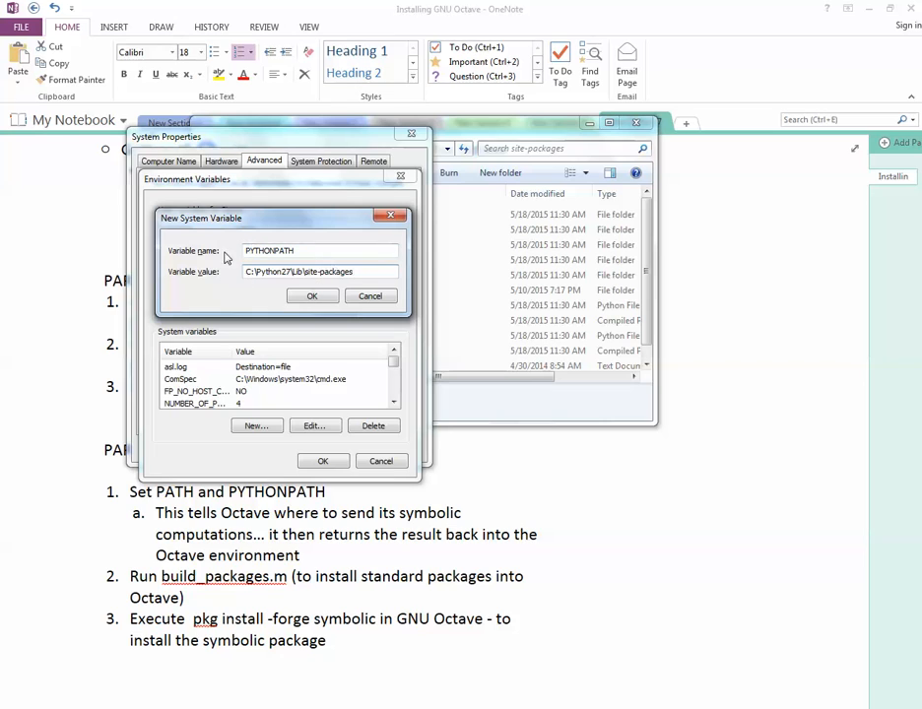
click(318, 301)
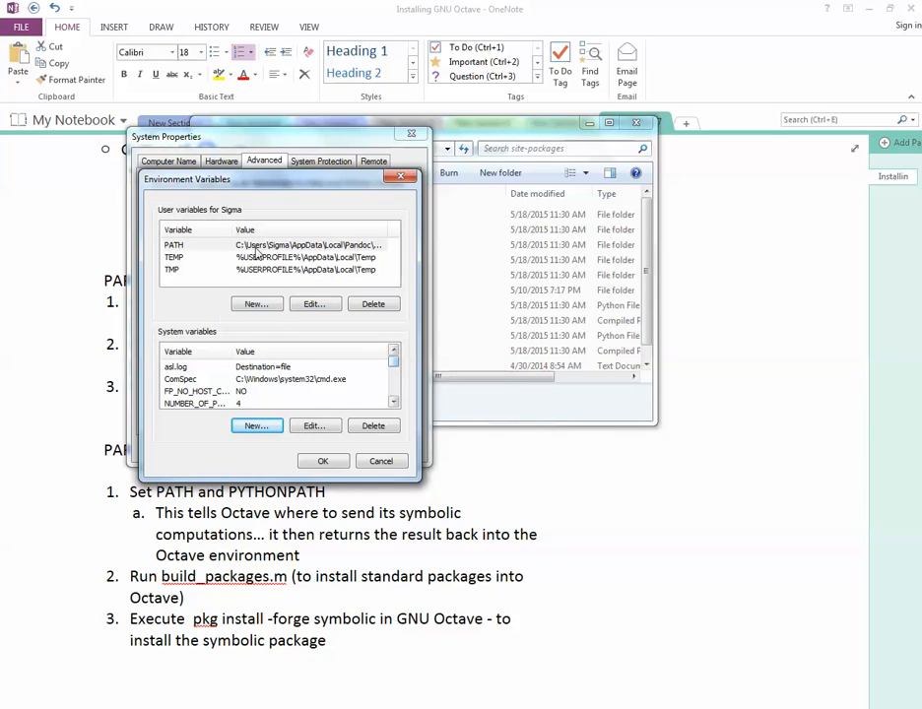
- Check the PYTHONPATH entry in the system variables list, then accept the Environment Variables and System Properties dialogs
drag(396, 366, 394, 388)
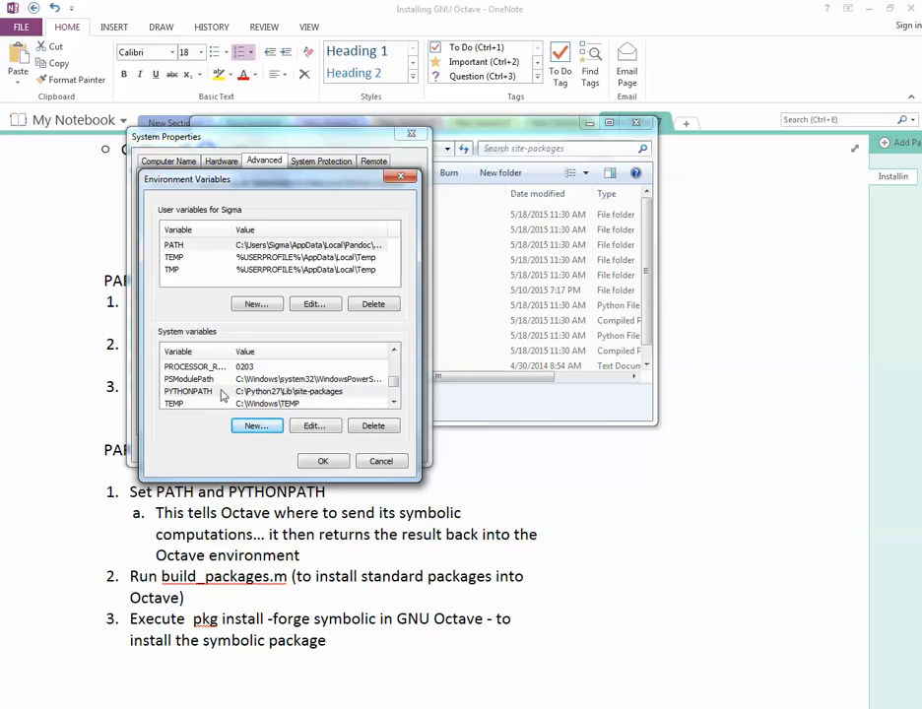
click(322, 465)
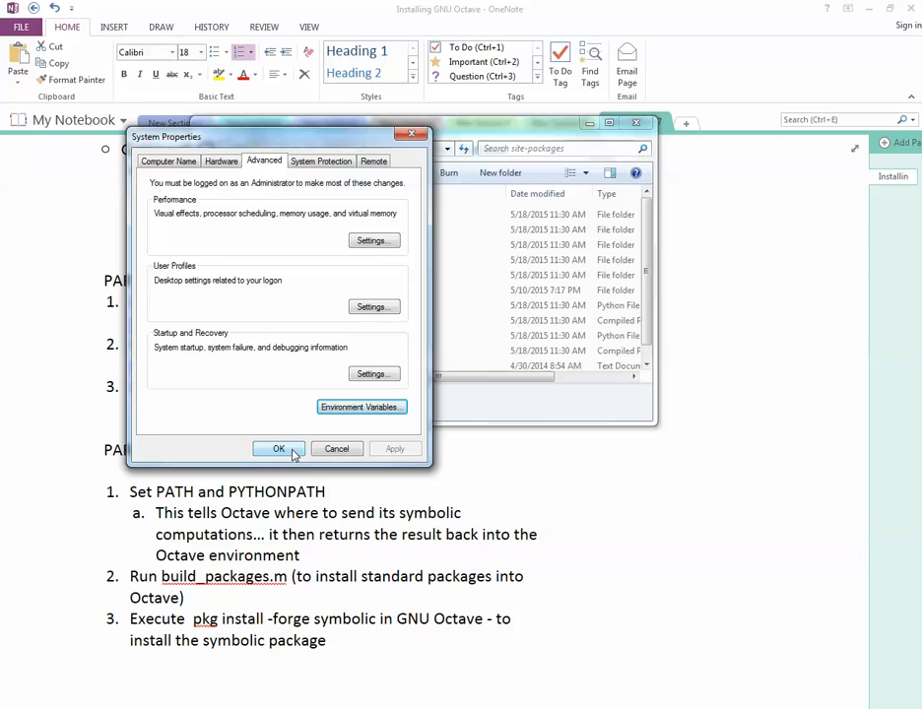
click(280, 449)
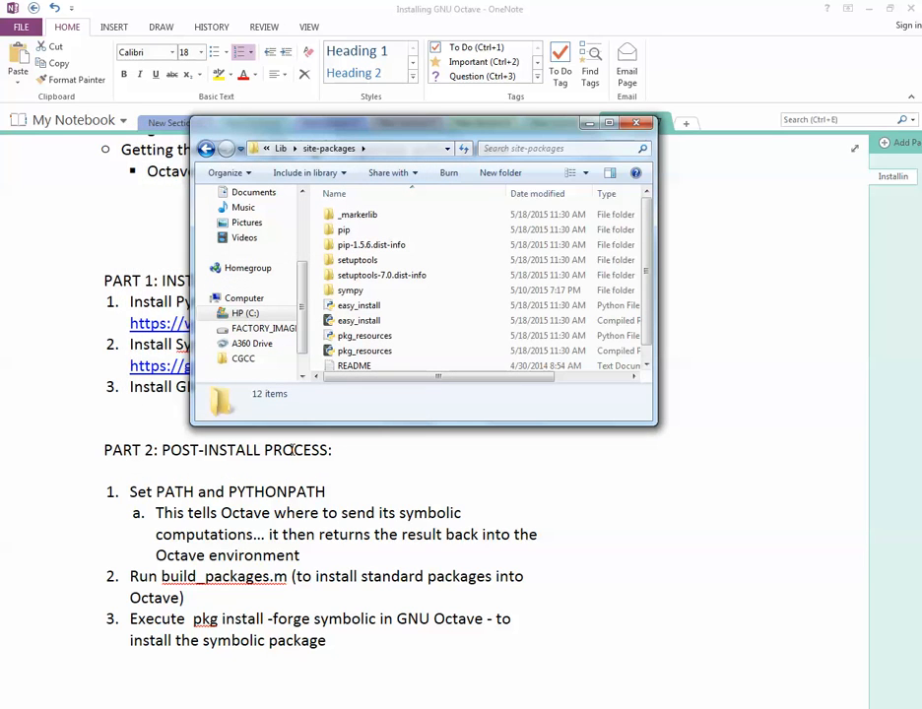
- Switch to the OneNote page and highlight the "Set PATH and PYTHONPATH" item with its explanatory sub-item
click(349, 454)
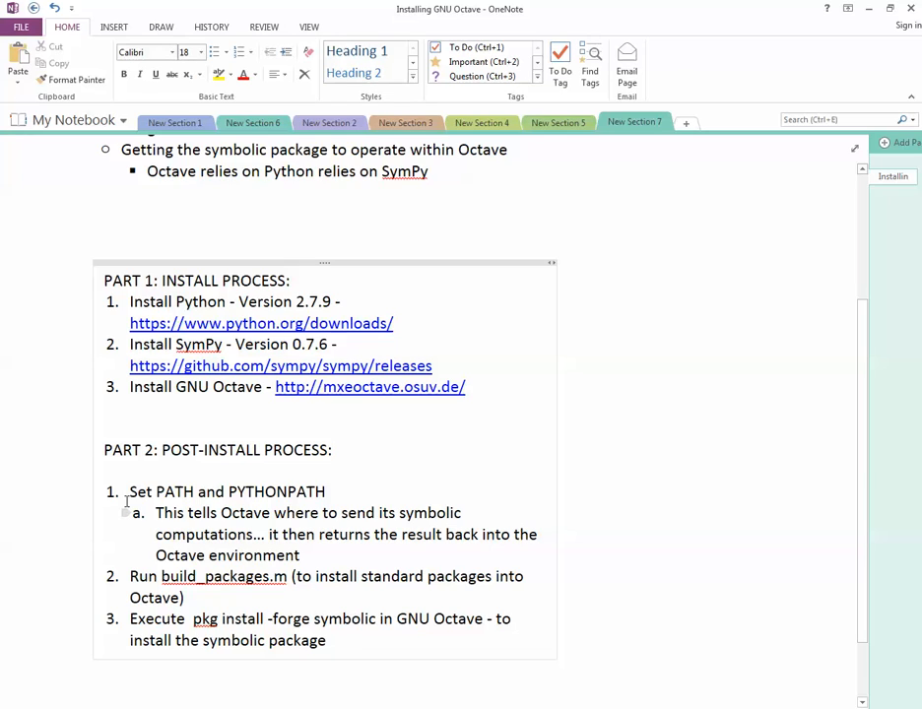
drag(129, 492, 354, 555)
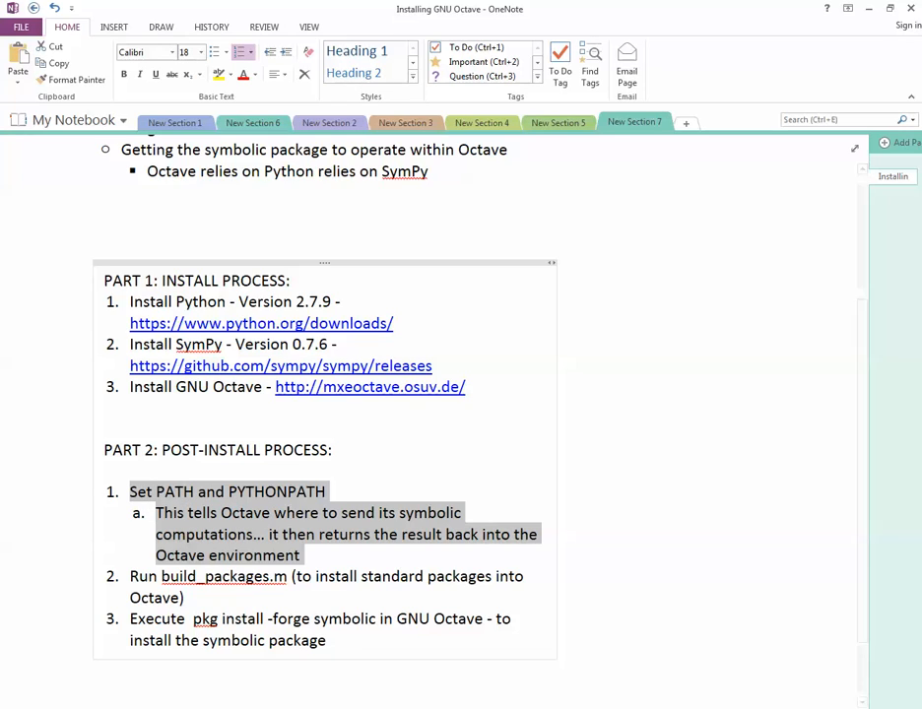
- Check the OneNote post-install list and the Octave README's instructions for running build_packages.m, then return to Octave
click(502, 689)
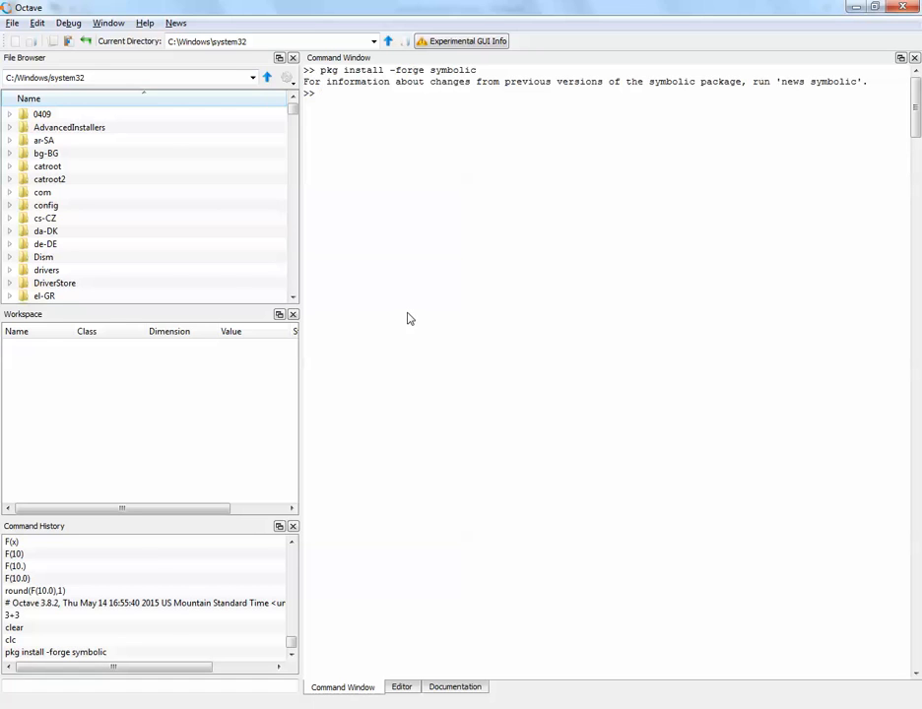
key(alt+Tab)
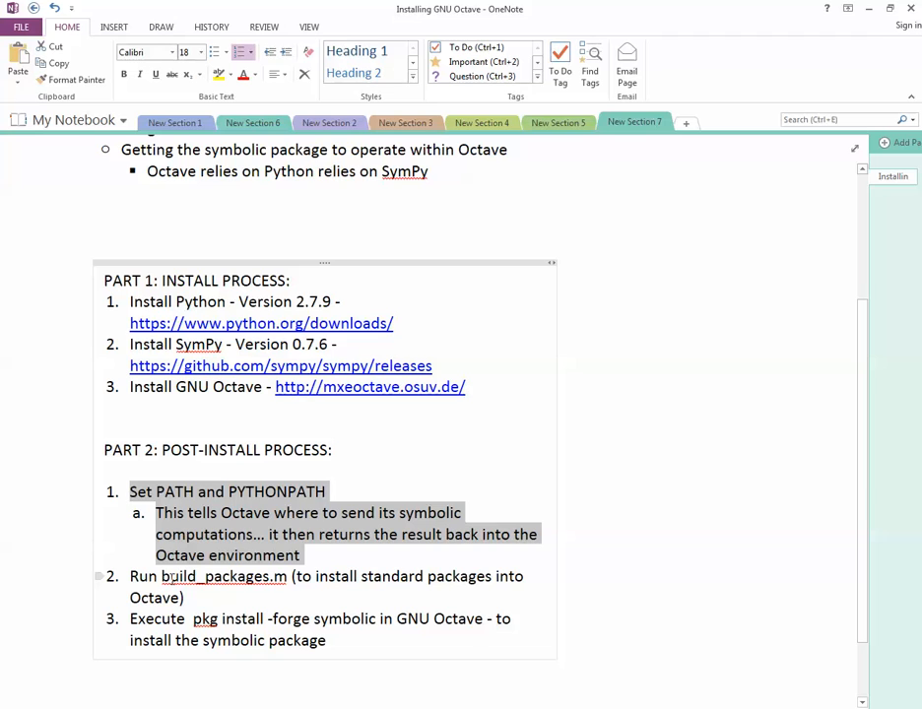
key(alt+Tab)
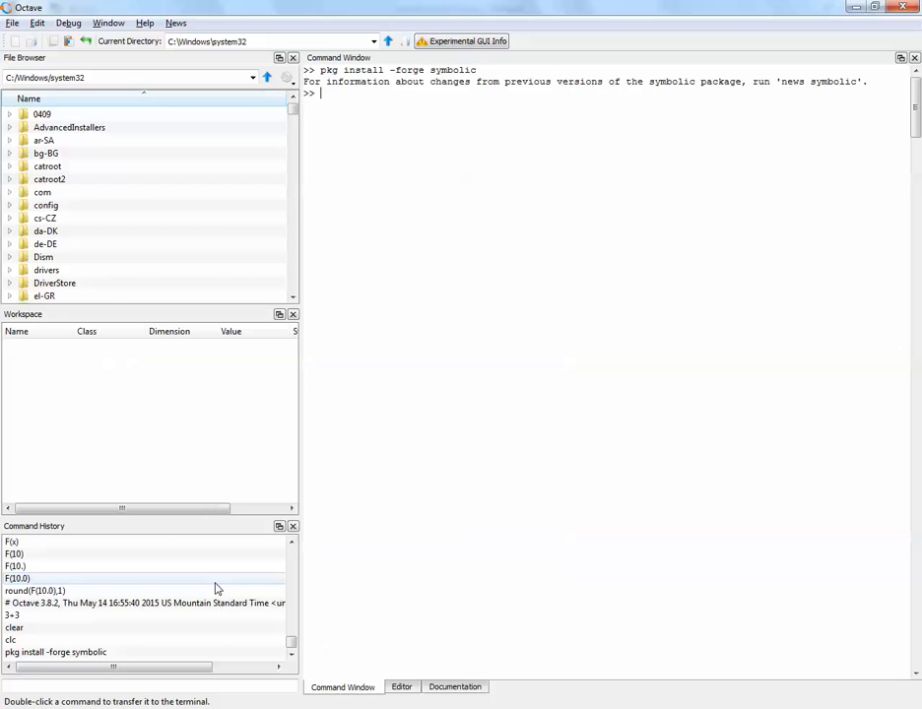
drag(295, 113, 295, 119)
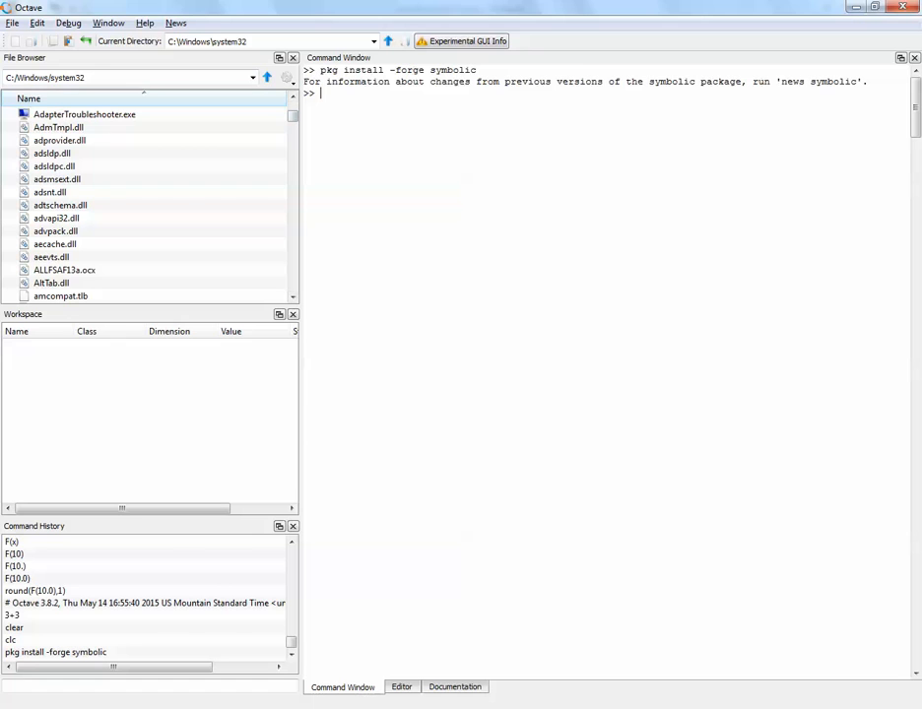
mouse_move(197, 708)
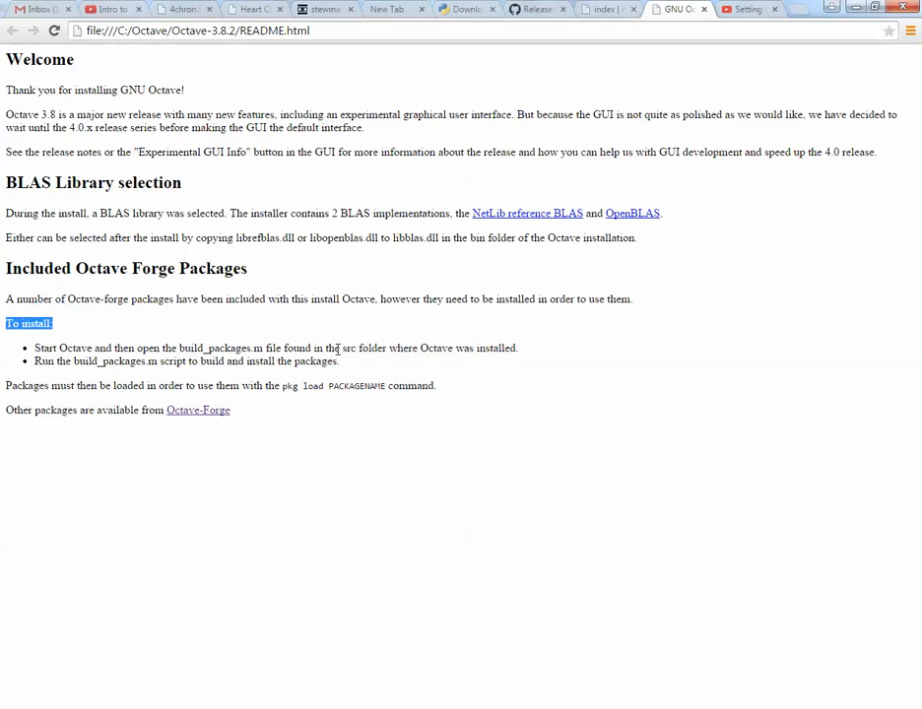
key(alt+Tab)
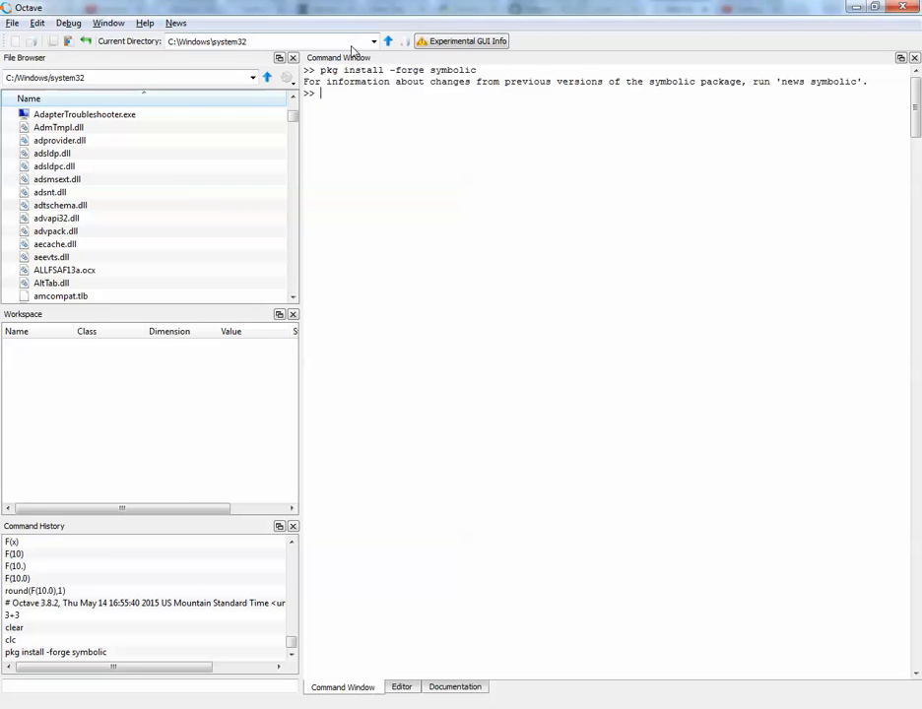
- Set Octave's current directory to C:\Octave\Octave-3.8.2\src by browsing for the folder
click(404, 43)
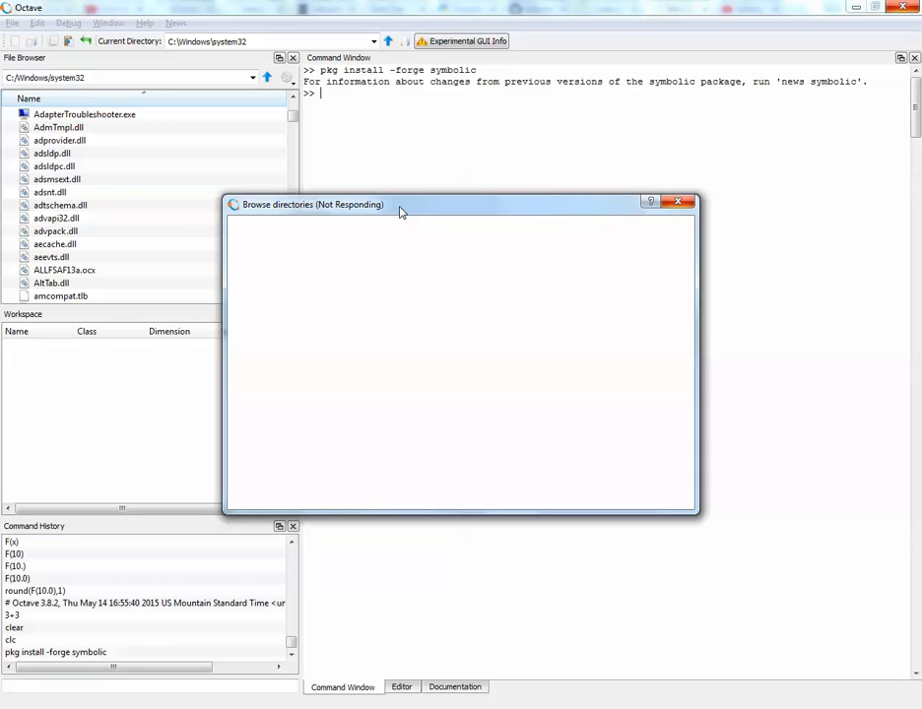
drag(401, 211, 395, 164)
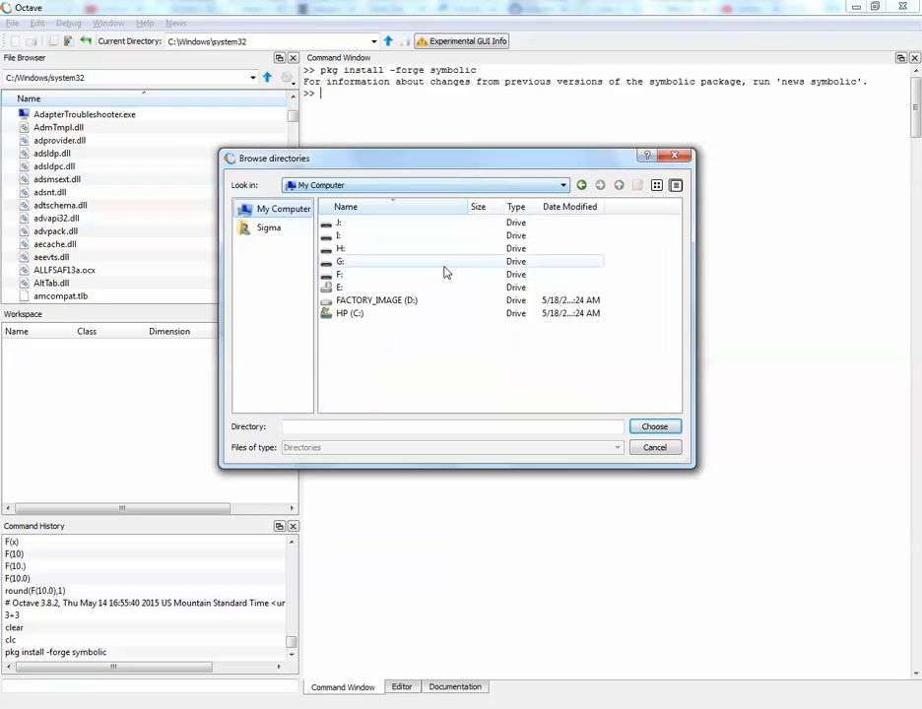
click(365, 316)
double_click(366, 319)
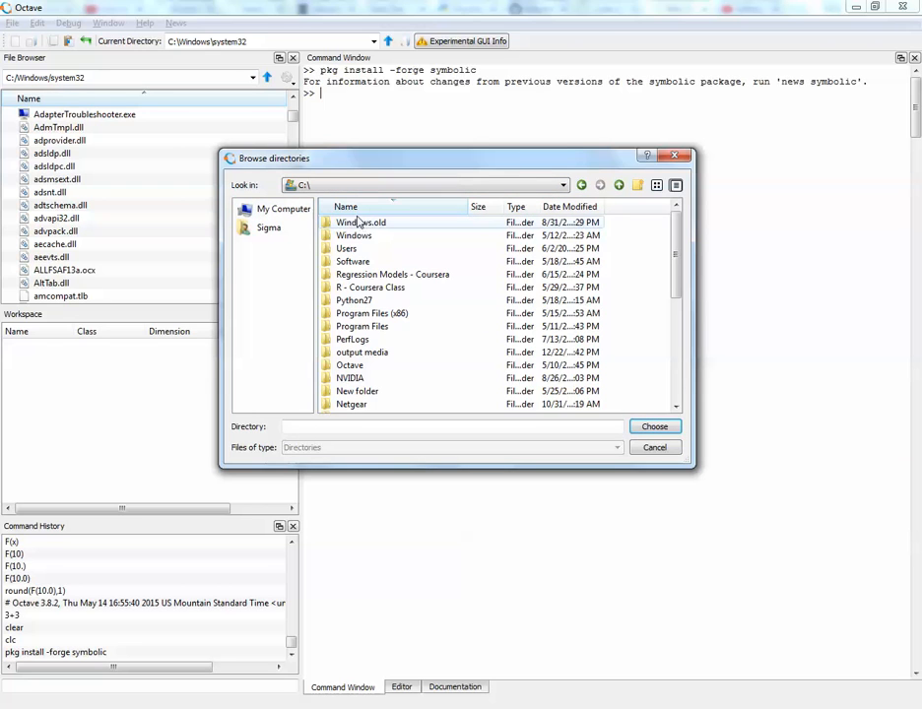
double_click(404, 365)
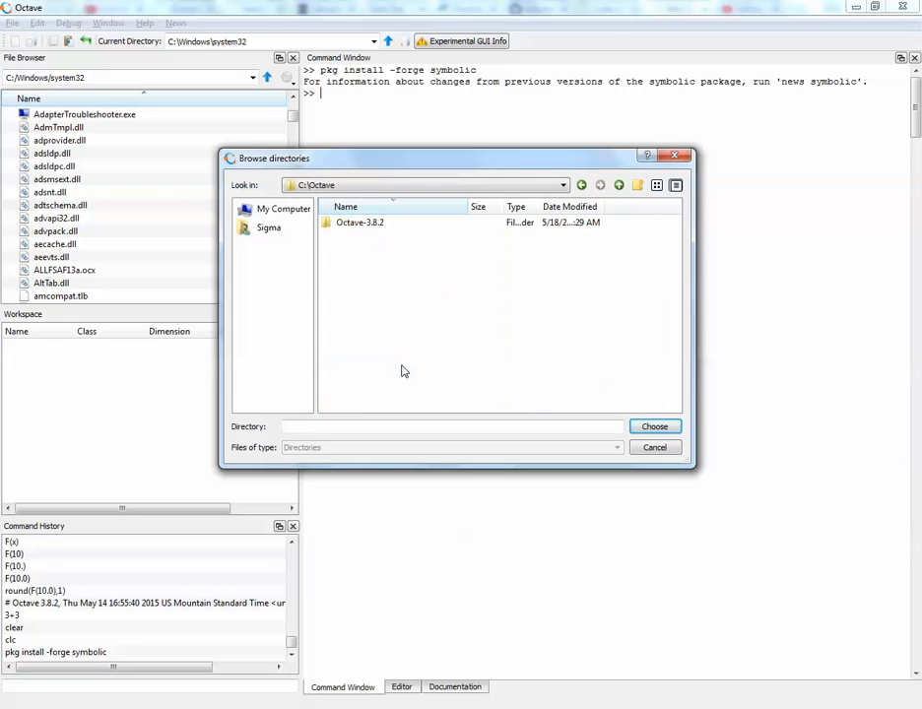
click(364, 224)
double_click(363, 224)
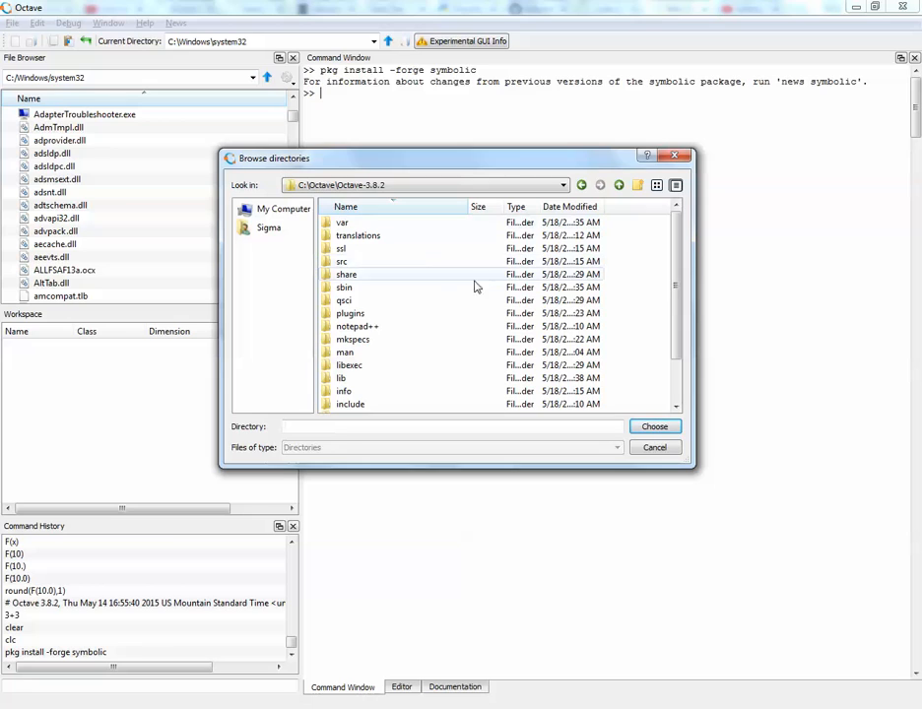
double_click(342, 262)
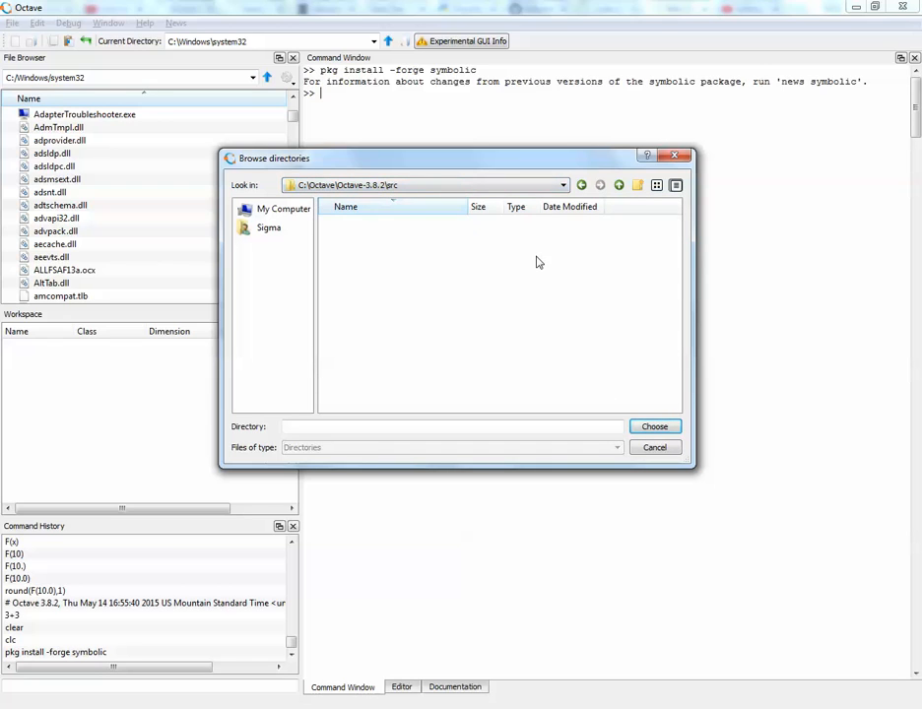
click(656, 429)
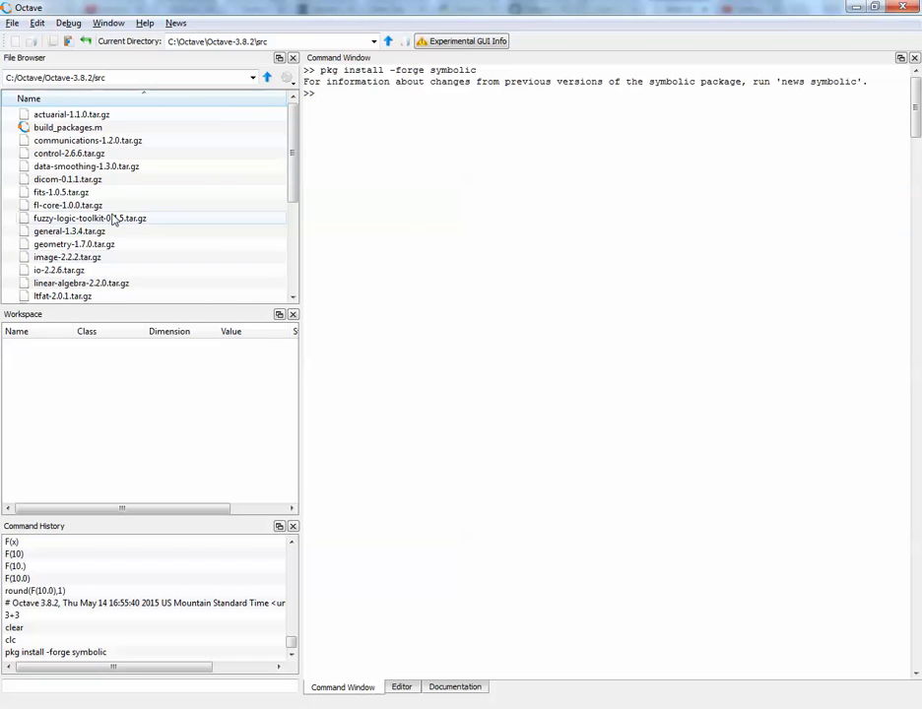
- Open build_packages.m from the src folder to inspect the script, then close it
mouse_move(291, 186)
mouse_down()
mouse_move(294, 195)
mouse_move(297, 173)
mouse_up()
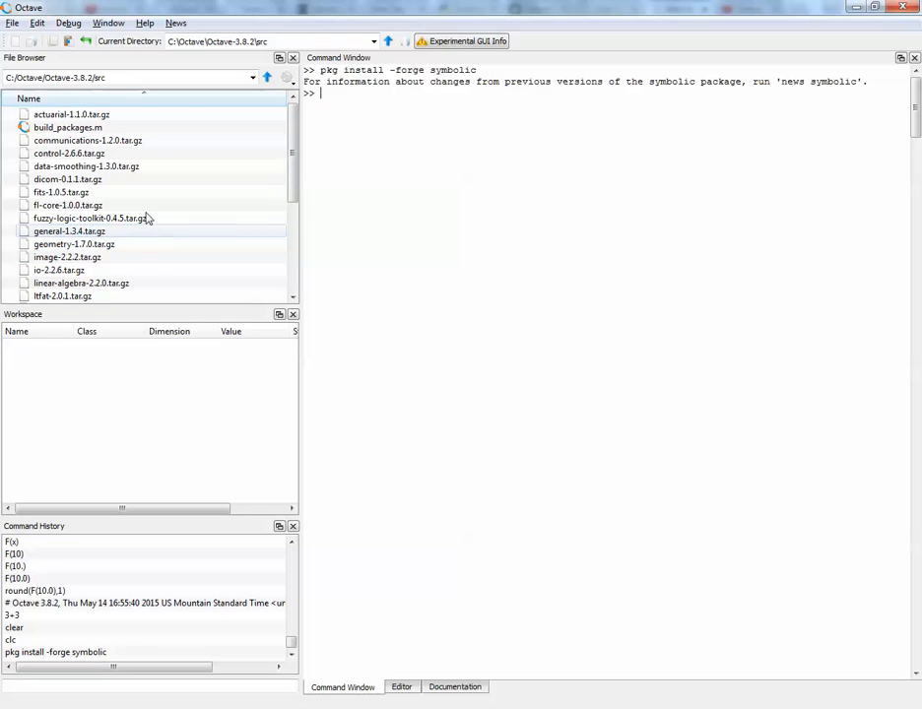
double_click(49, 129)
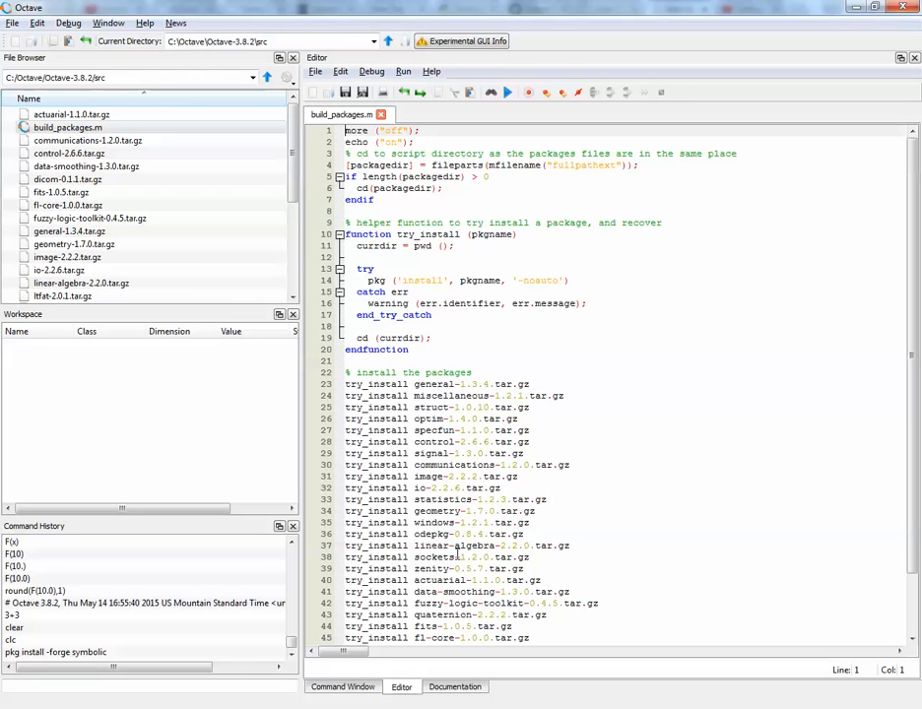
click(381, 115)
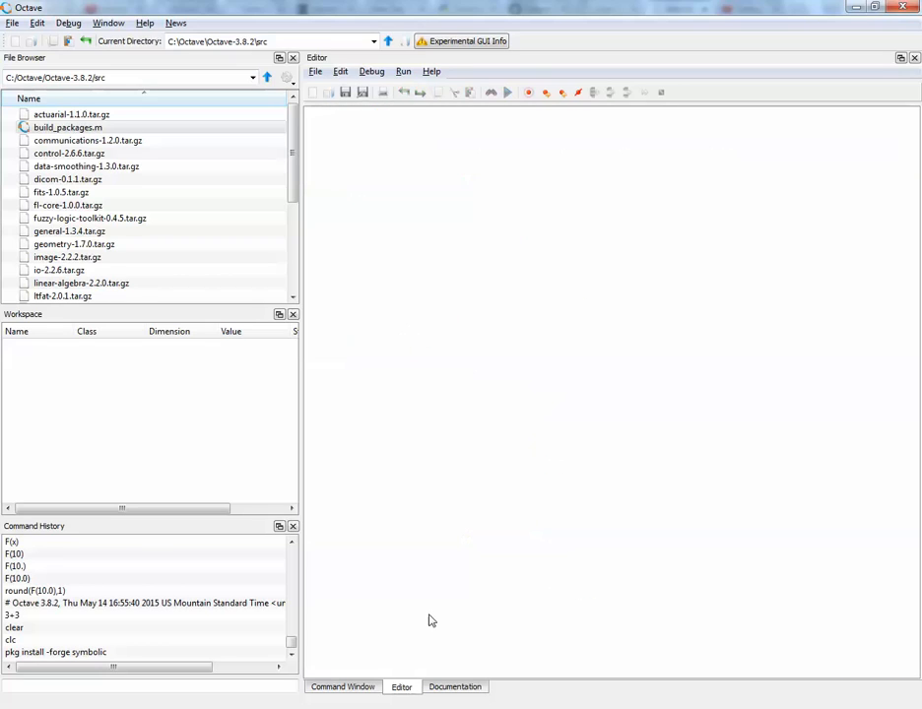
- Run build_packages from the Octave command prompt to install the standard packages
click(341, 689)
text(buil)
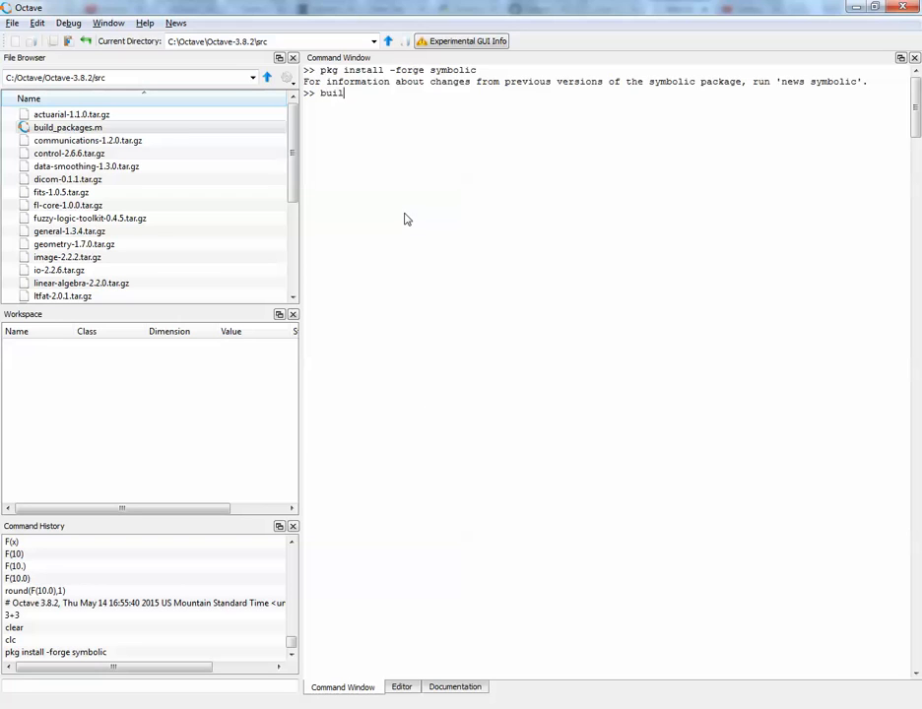
text(d_packages)
key(Return)
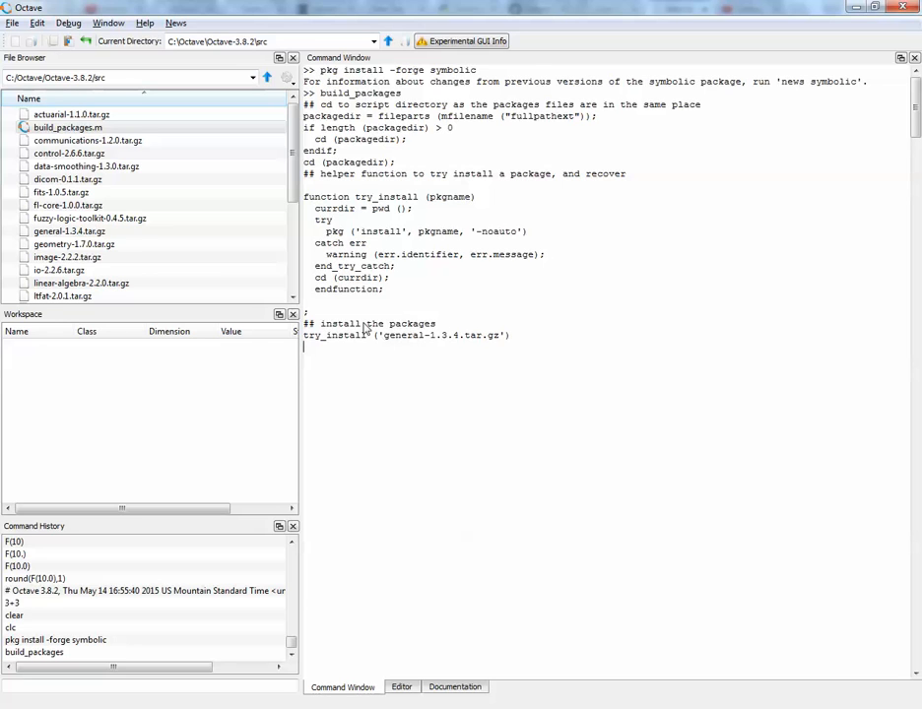
drag(290, 167, 320, 144)
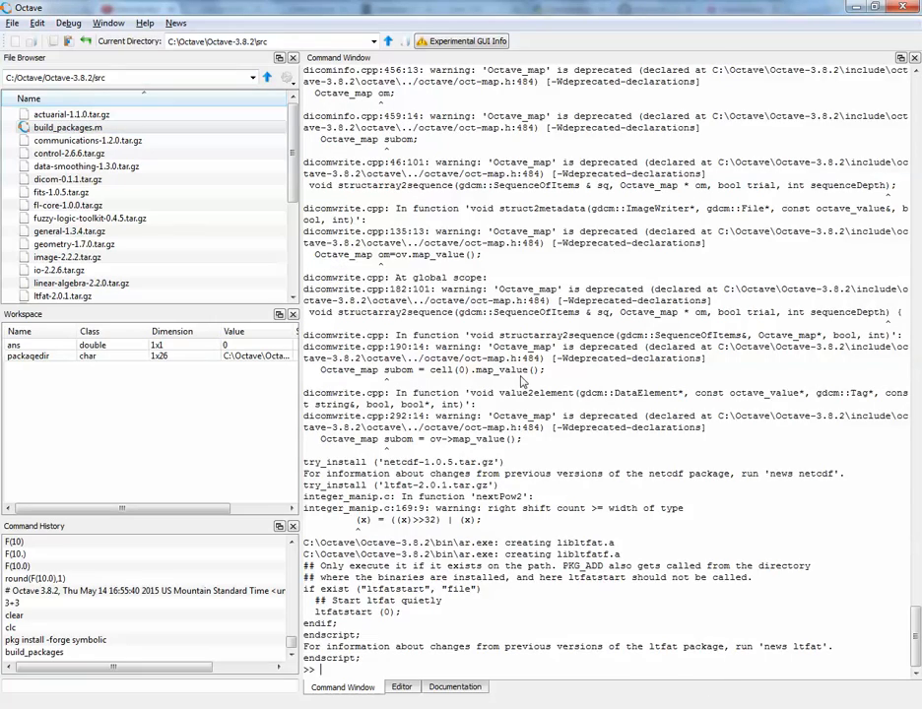
- Look through the package installation output in the Command Window, then return to its end
scroll(523, 418, up, 5)
scroll(523, 417, up, 15)
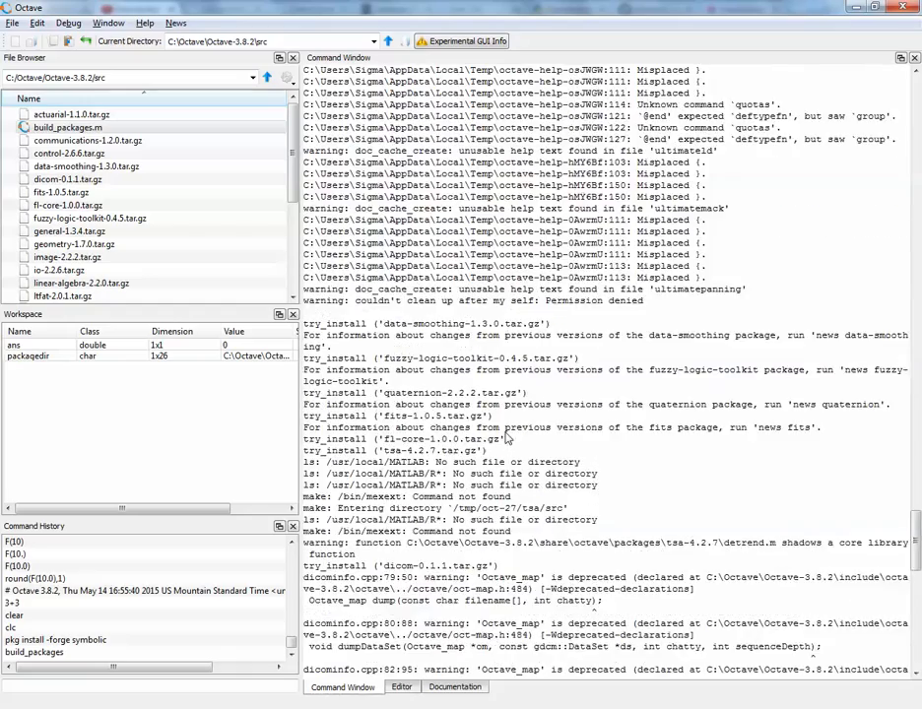
scroll(498, 445, up, 20)
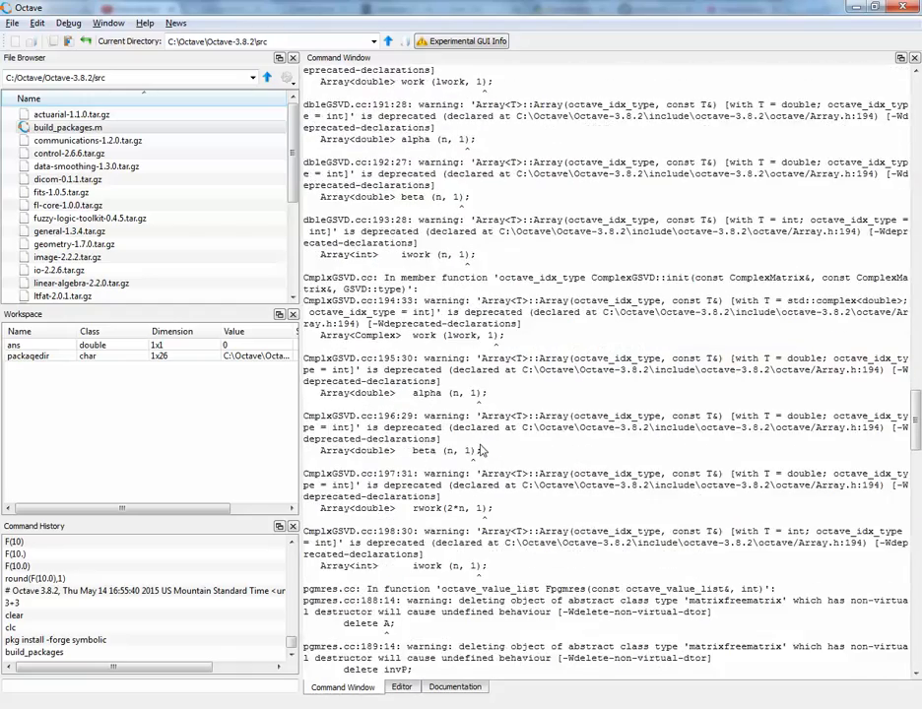
scroll(481, 450, up, 20)
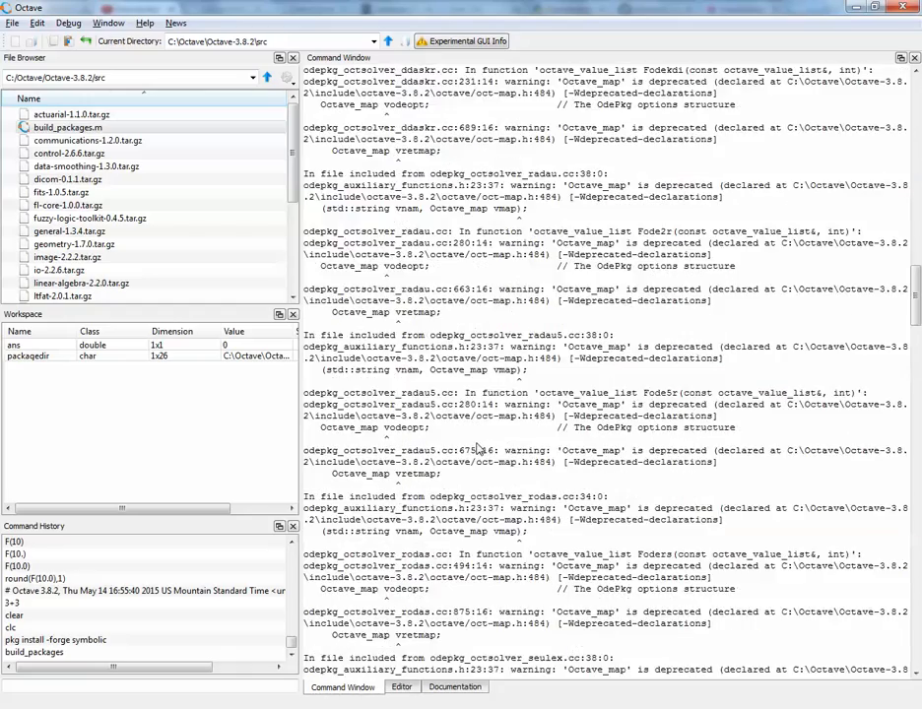
scroll(476, 448, up, 20)
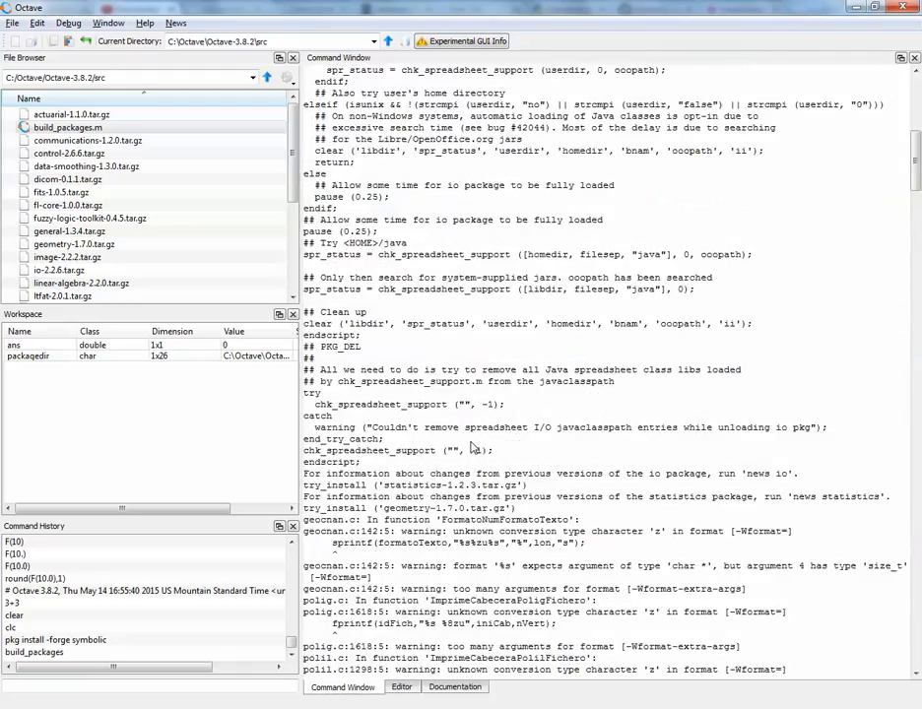
scroll(464, 440, up, 2)
drag(918, 122, 916, 645)
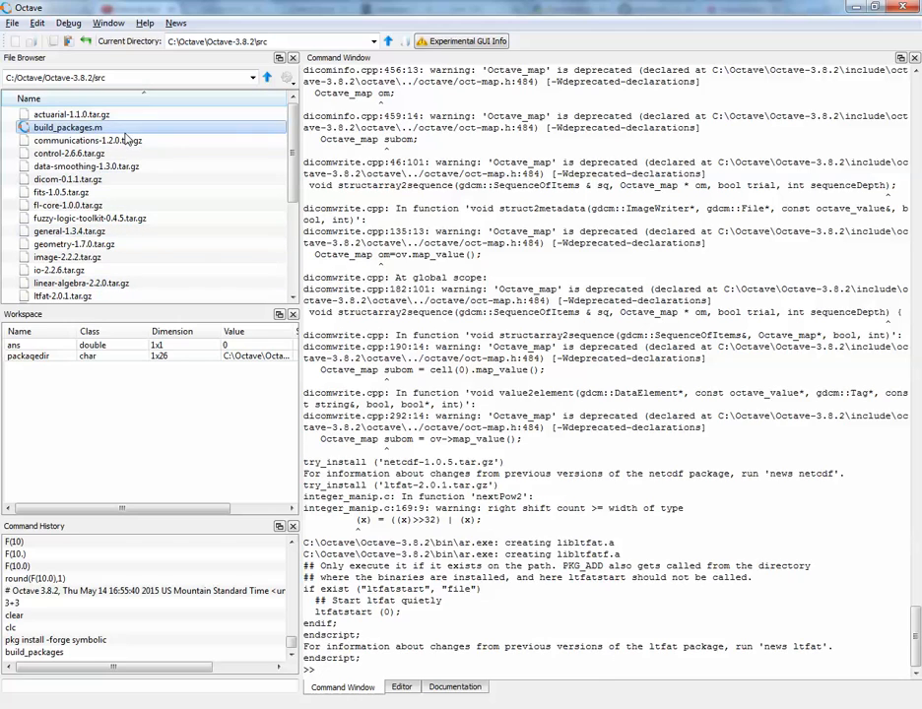
- Reopen build_packages.m and review its full list of try_install package lines
mouse_move(292, 159)
mouse_down()
mouse_move(315, 286)
mouse_move(298, 211)
mouse_move(300, 143)
mouse_up()
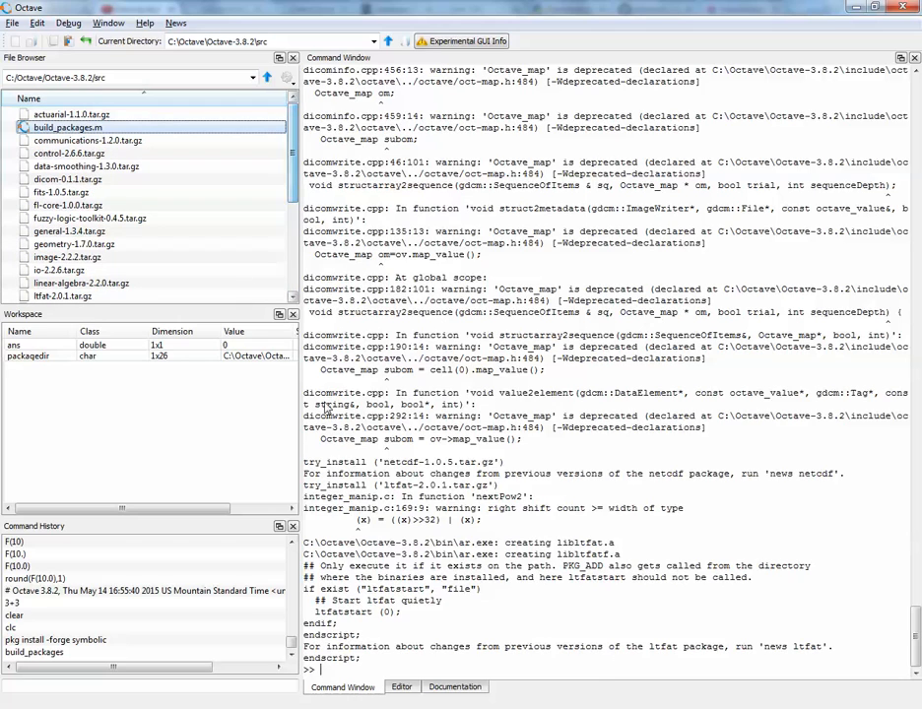
double_click(59, 133)
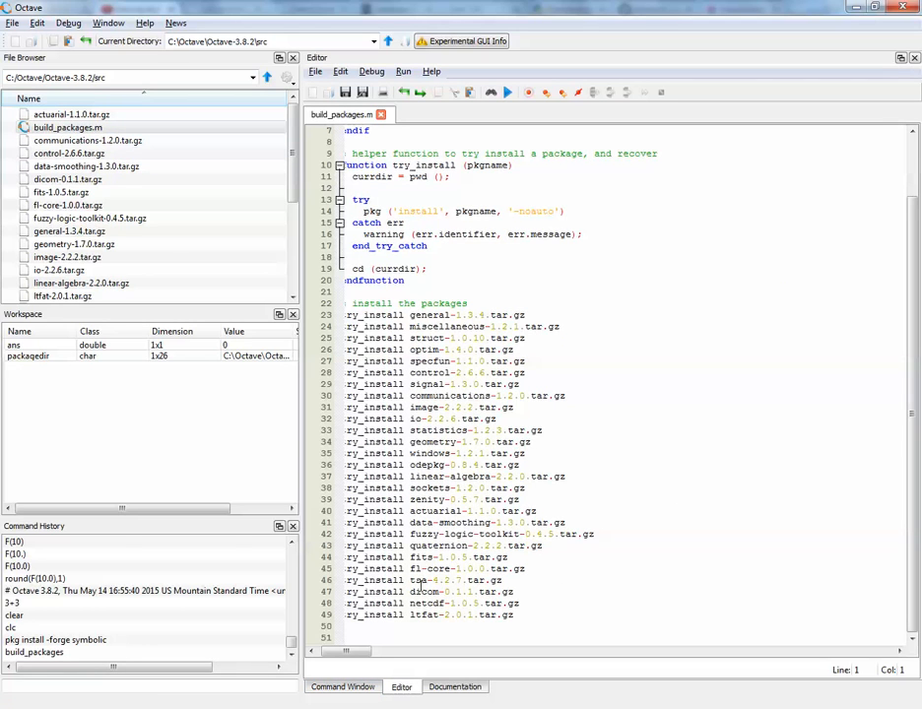
scroll(481, 419, up, 2)
scroll(482, 418, down, 2)
drag(357, 651, 310, 651)
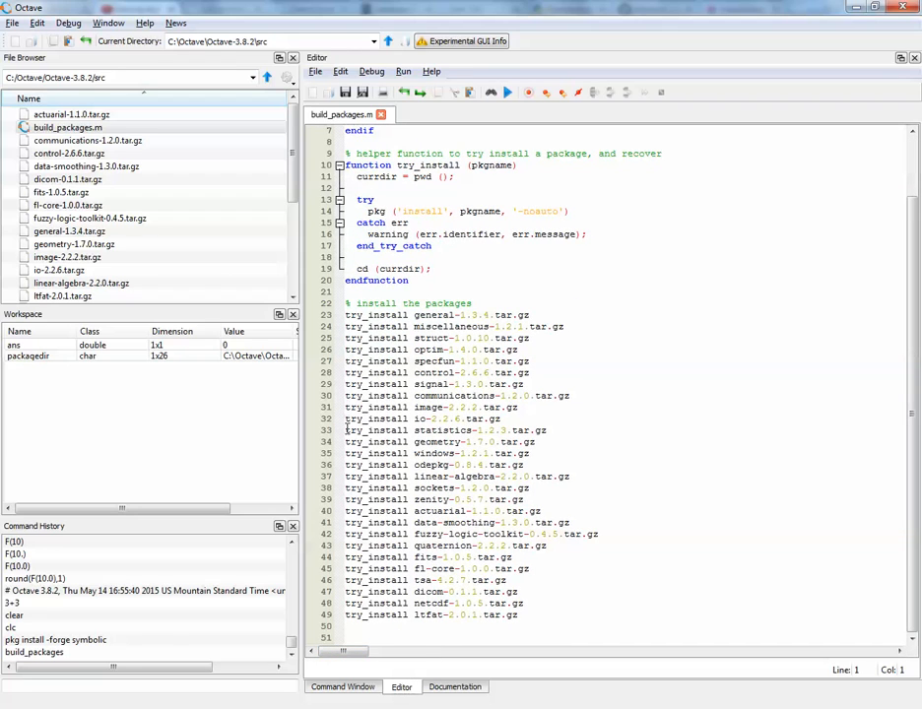
- Compare the last try_install line in the installation output with the script's final line, ltfat-2.0.1.tar.gz, highlighting each
click(342, 687)
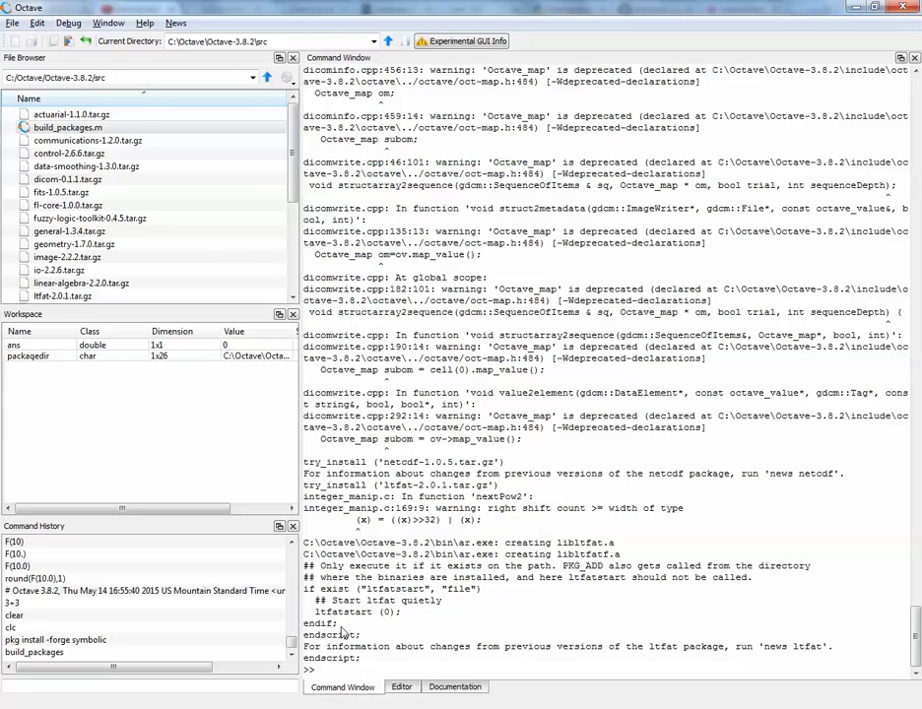
drag(303, 485, 512, 489)
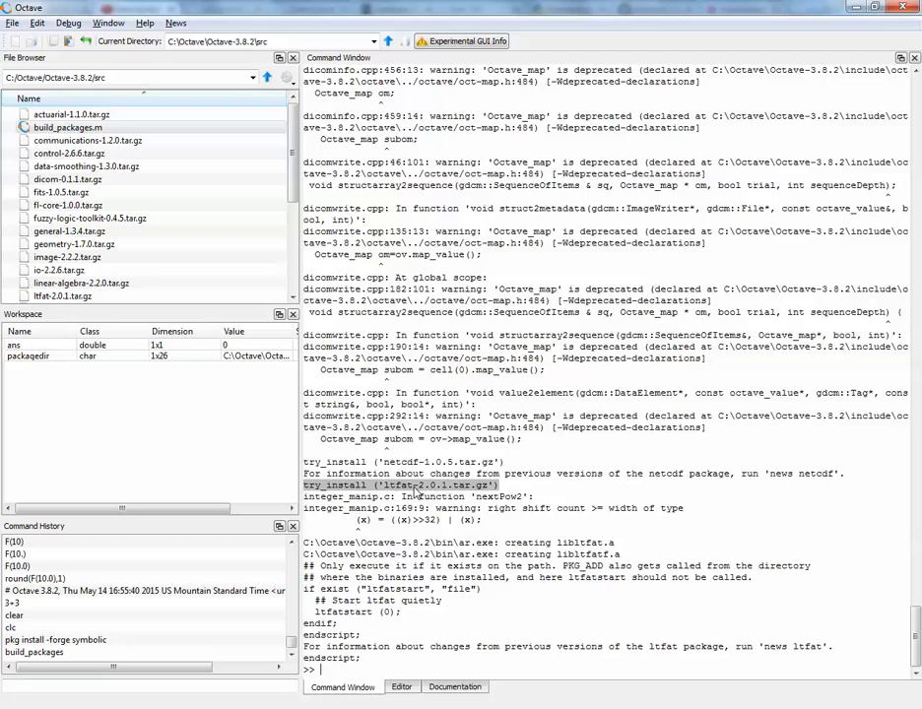
click(402, 687)
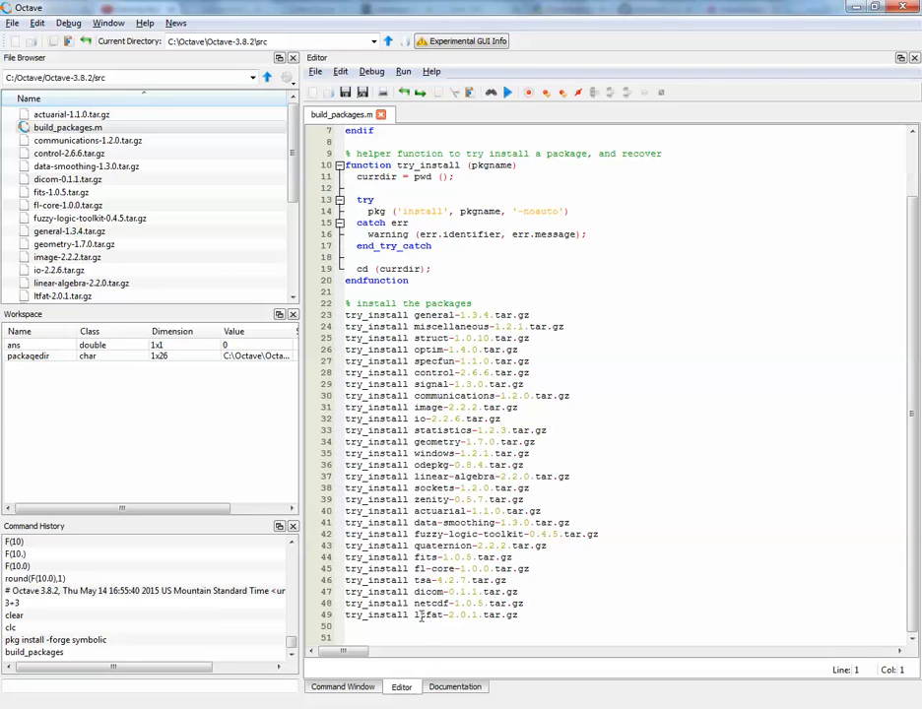
drag(347, 614, 519, 615)
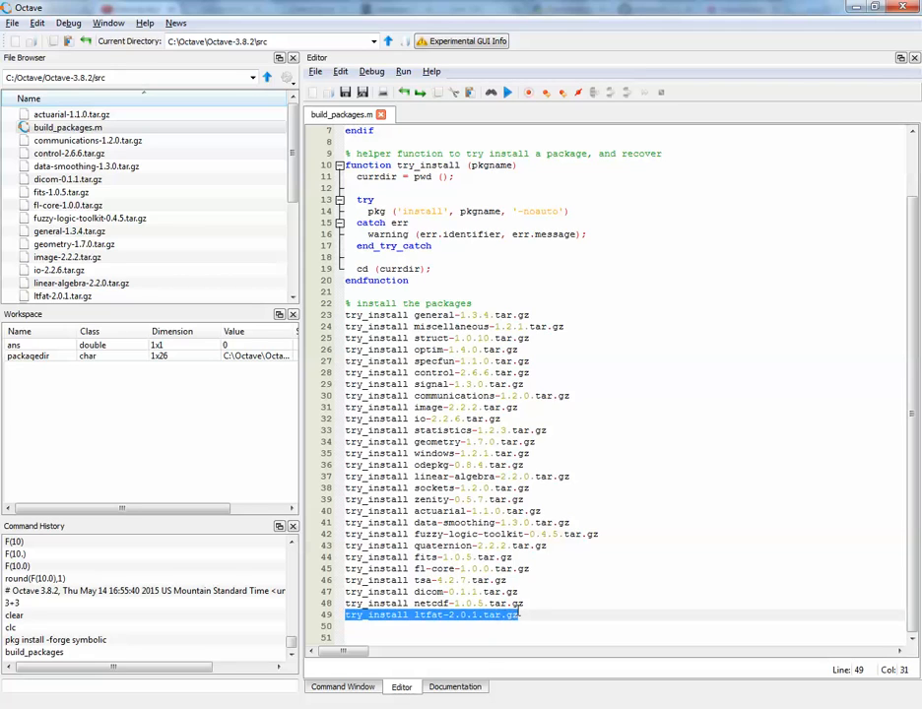
click(493, 394)
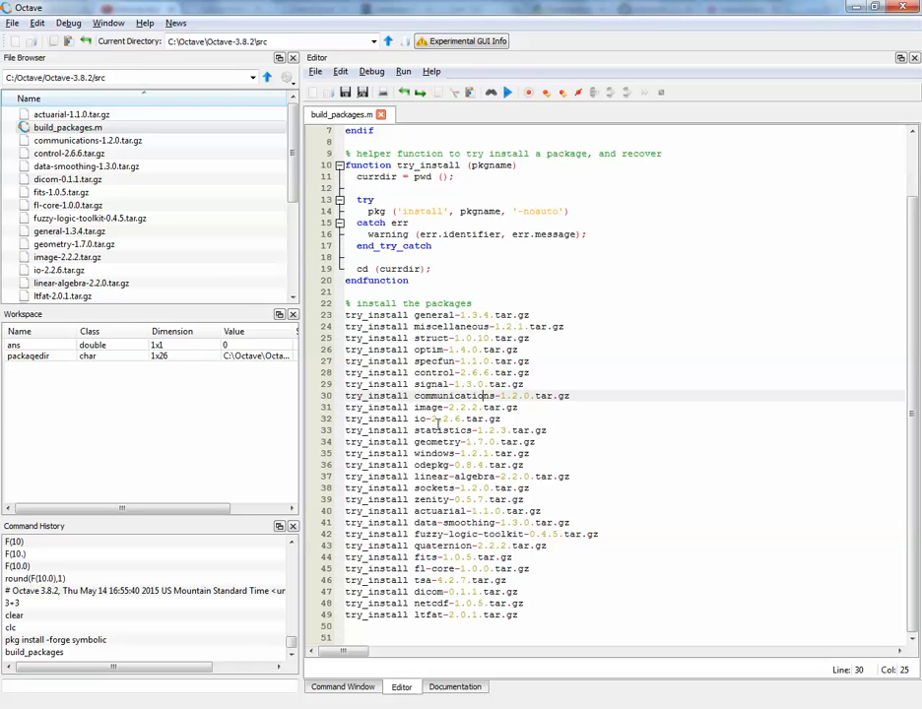
- Return to the command prompt and clear the output and workspace variables by running clc, clear and clc
click(361, 689)
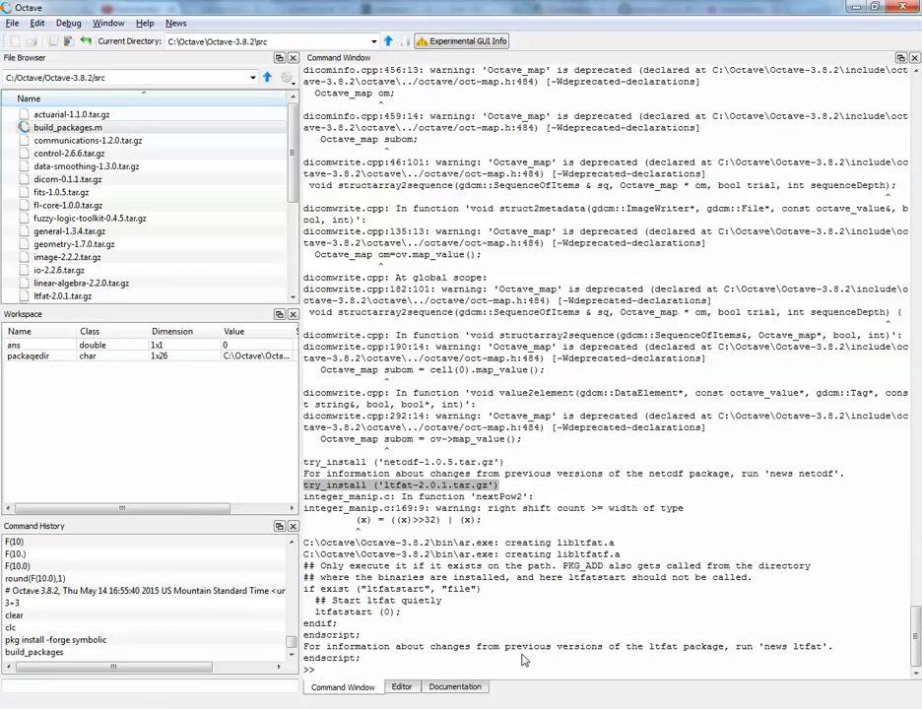
text(clc)
key(Return)
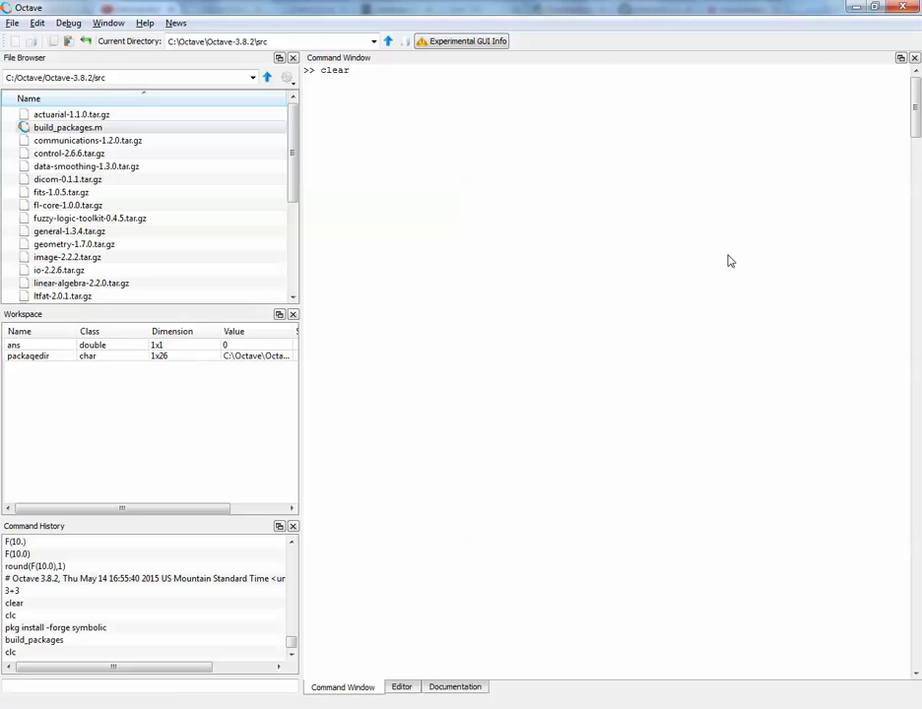
key(Return)
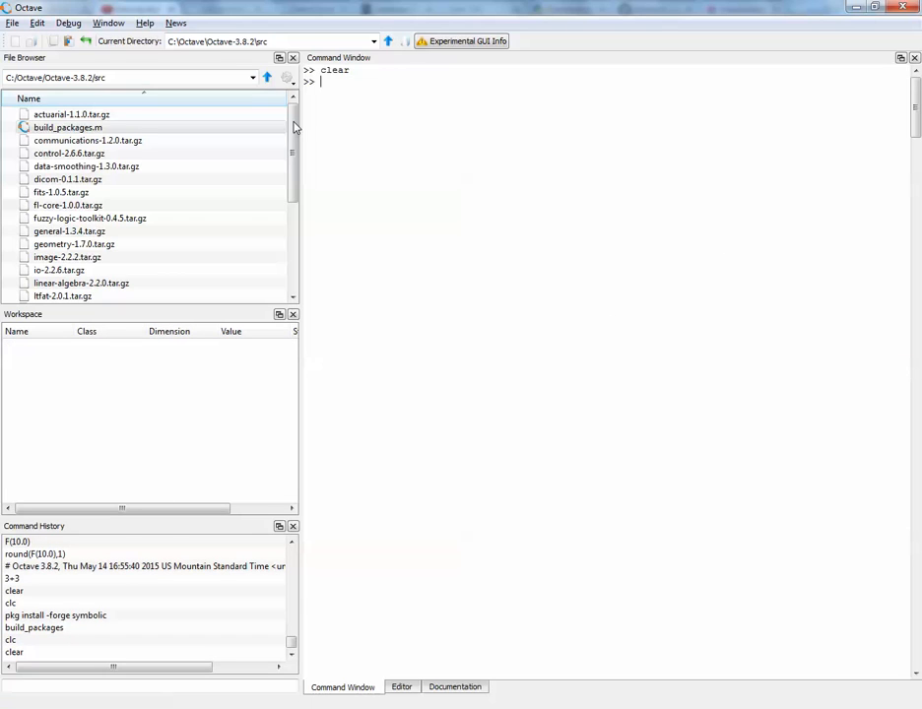
text(clc)
key(Return)
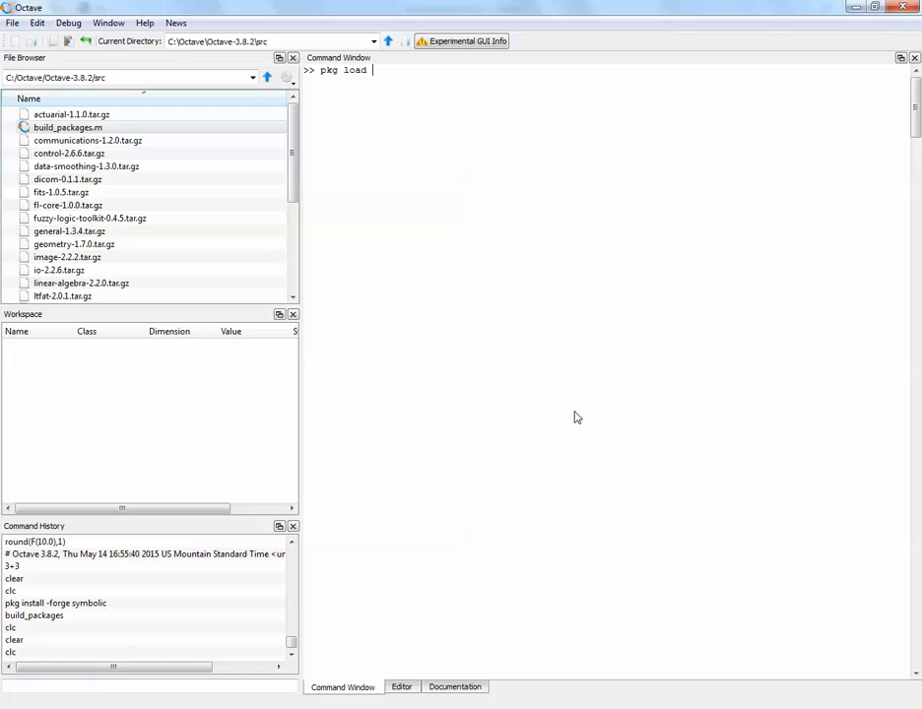
- Load the symbolic package with pkg load symbolic
text(symbolic)
key(Return)
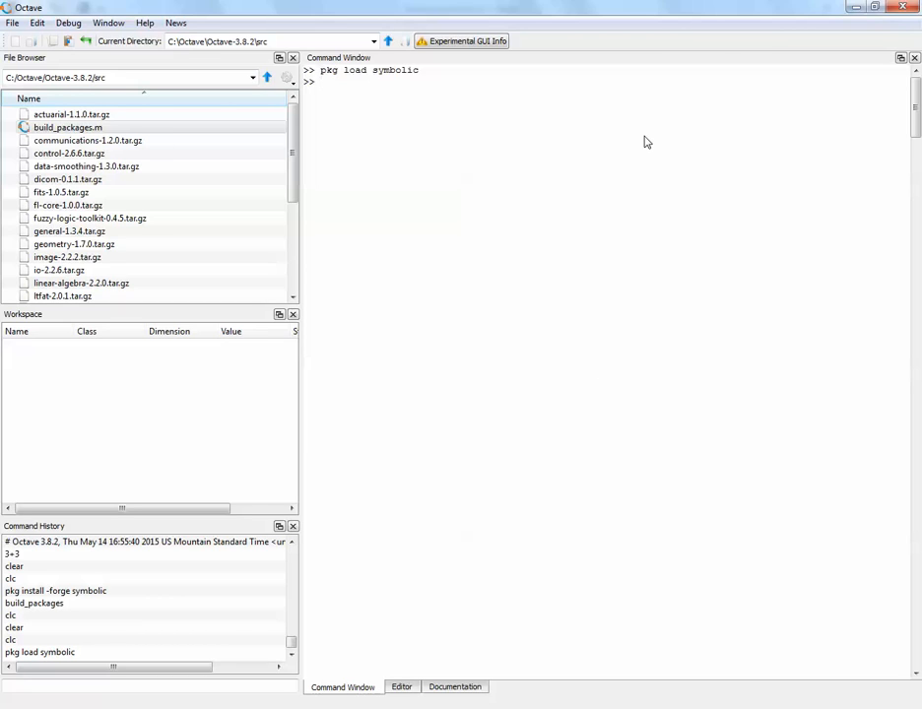
- Declare x as a symbolic variable with syms x and compute the integral int(x^2,x)
text(syms)
text(x)
key(Return)
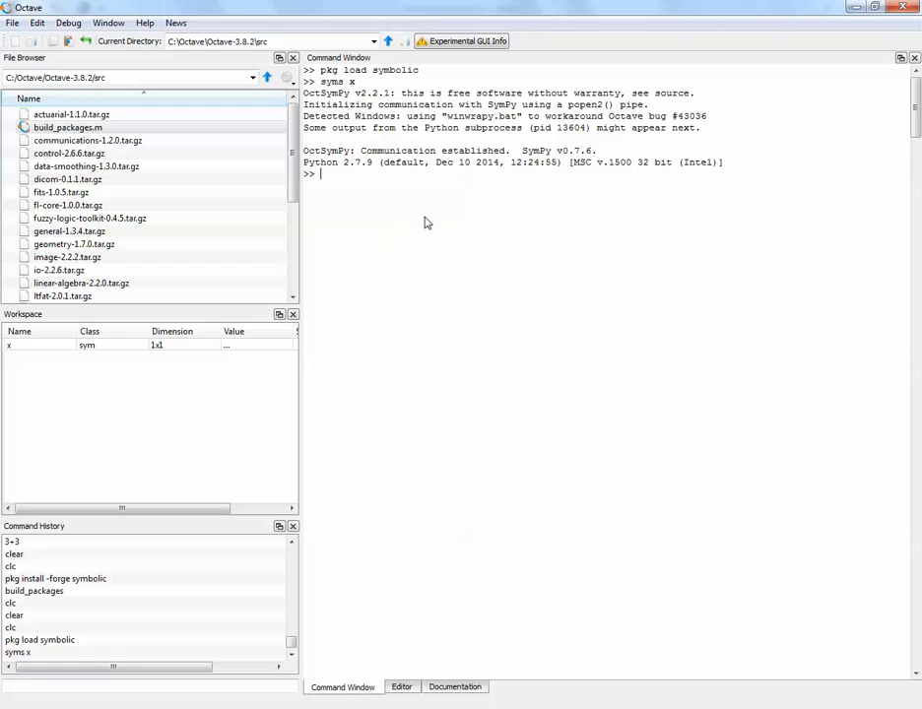
text(int(x^2,x))
key(Return)
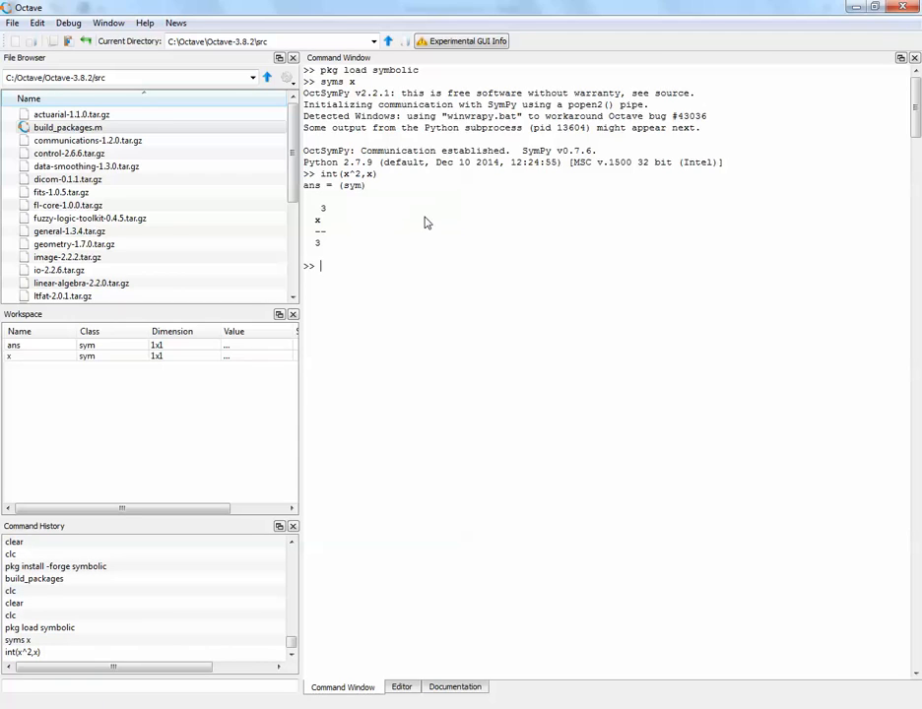